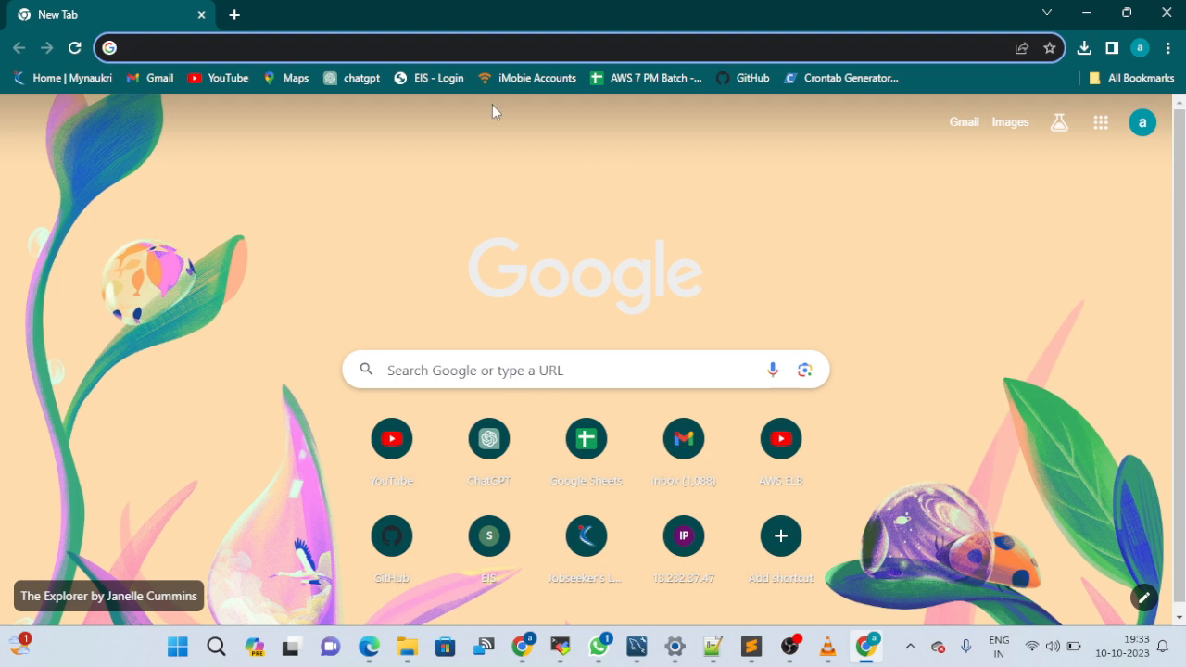
- Search Google for "aws console login", open the AWS Management Console result and sign in to the console
{"action": "left_click", "coordinate": [273, 47]}
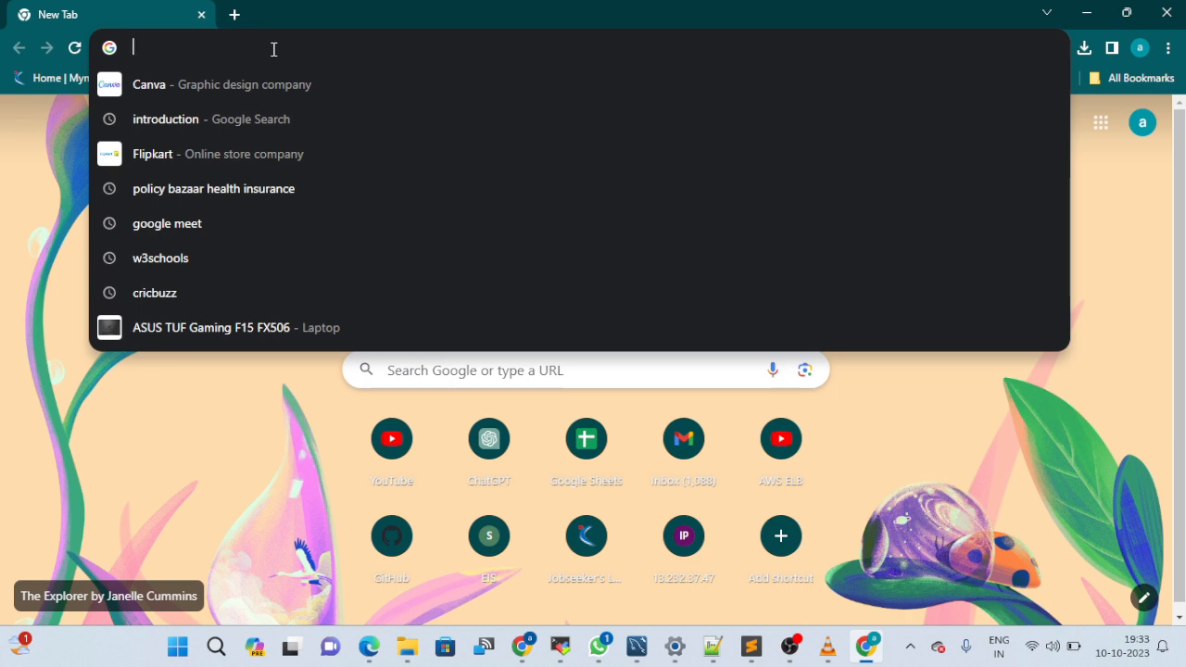
{"action": "type", "text": "aws"}
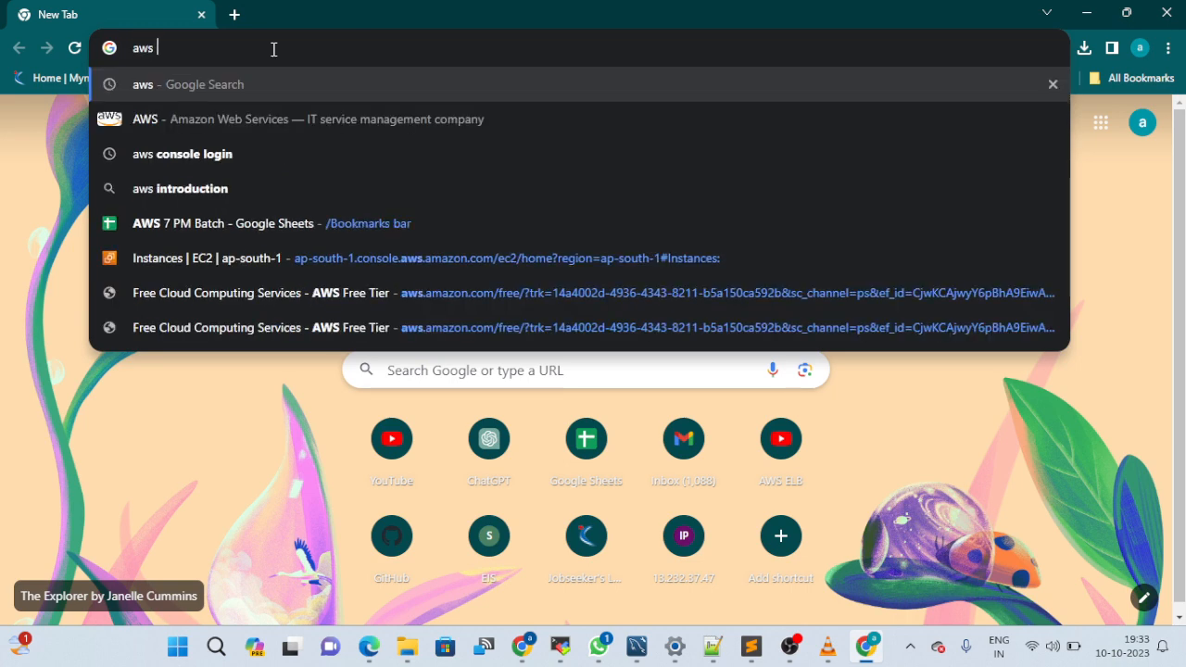
{"action": "left_click", "coordinate": [230, 132]}
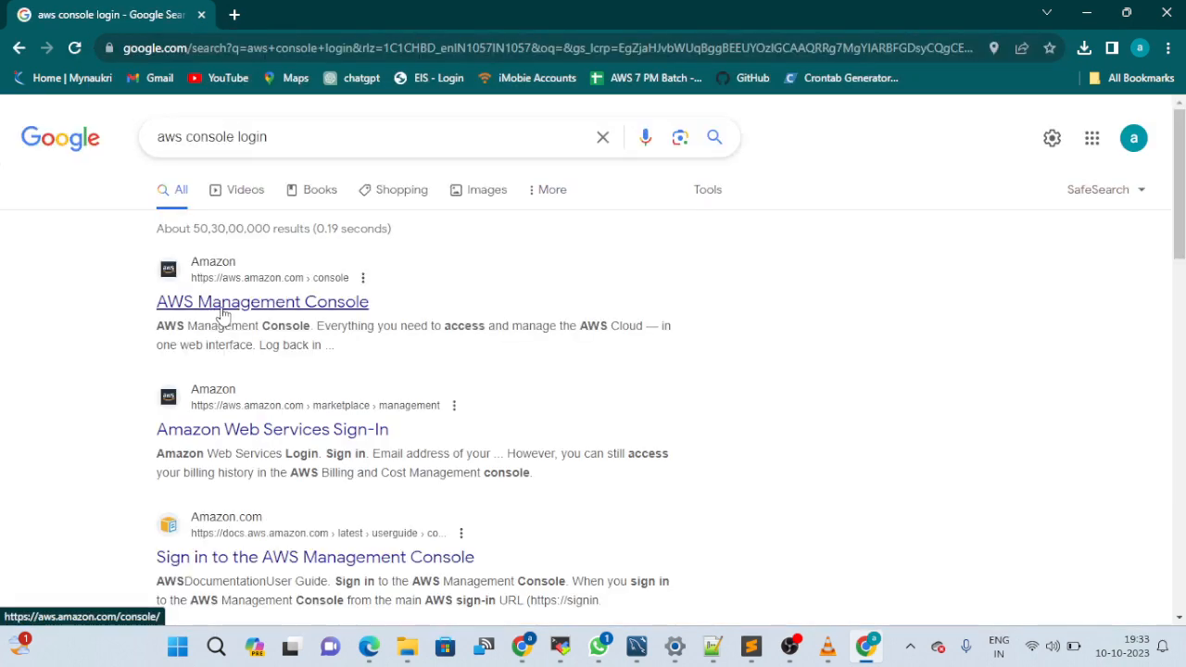
{"action": "left_click", "coordinate": [220, 308]}
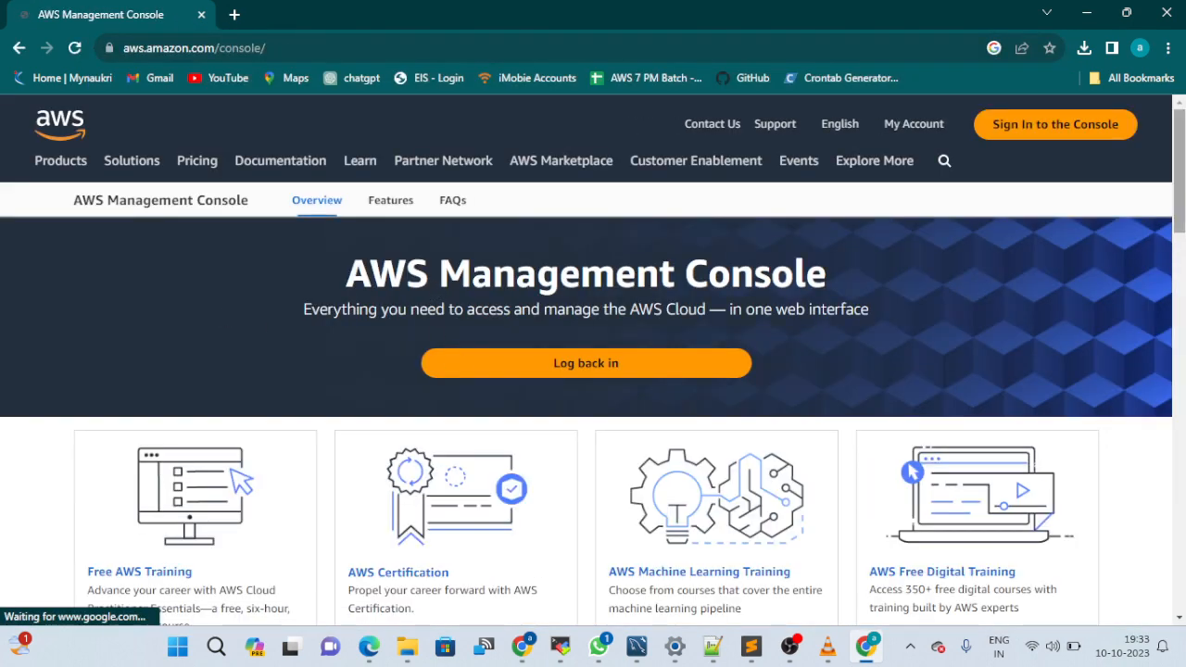
{"action": "left_click", "coordinate": [1024, 135]}
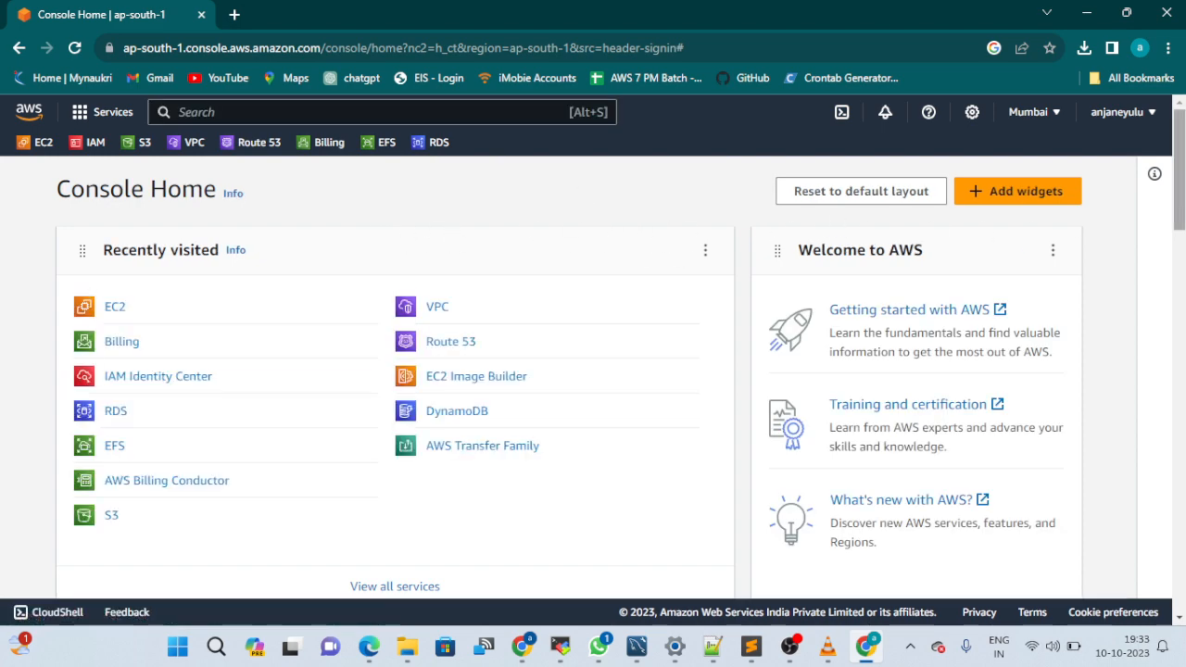
- Search the AWS services for "ec2" and open the EC2 dashboard
{"action": "scroll", "coordinate": [834, 213], "scroll_direction": "down", "scroll_amount": 5}
{"action": "scroll", "coordinate": [555, 176], "scroll_direction": "up", "scroll_amount": 5}
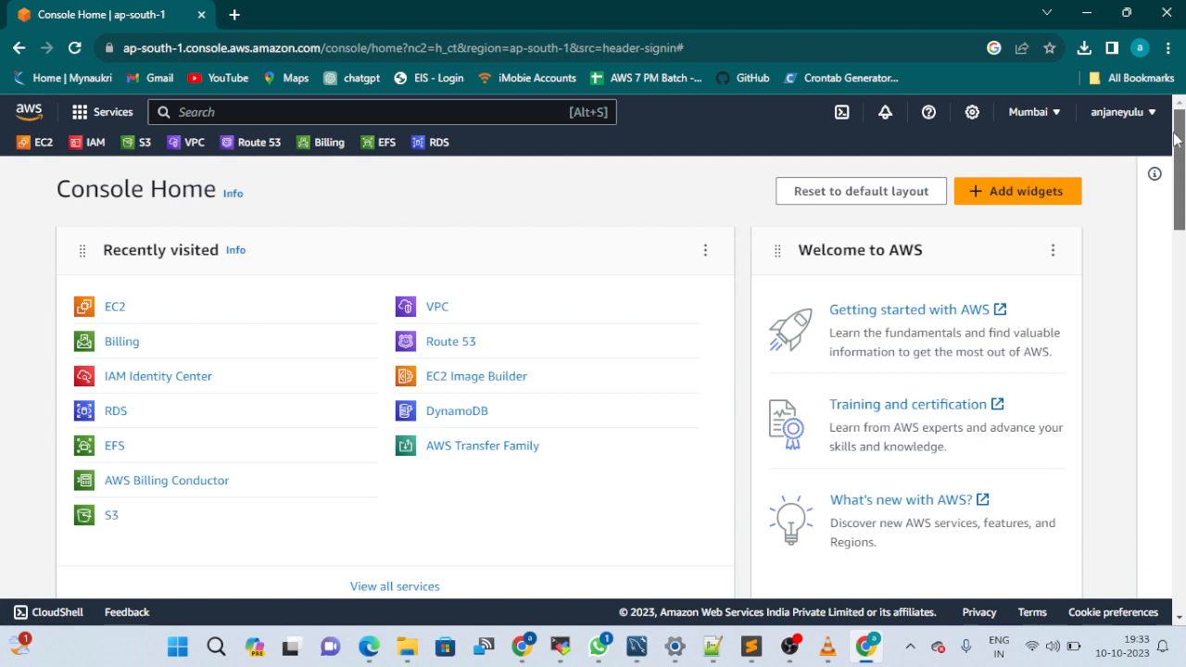
{"action": "left_click", "coordinate": [252, 109]}
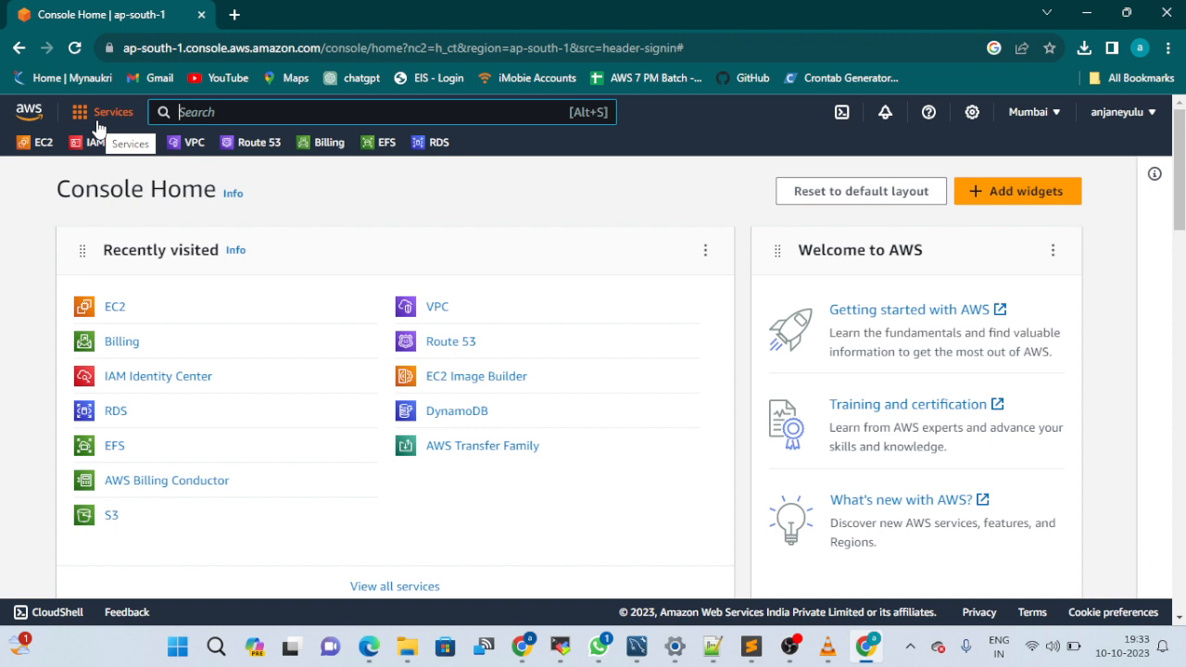
{"action": "type", "text": "ec2"}
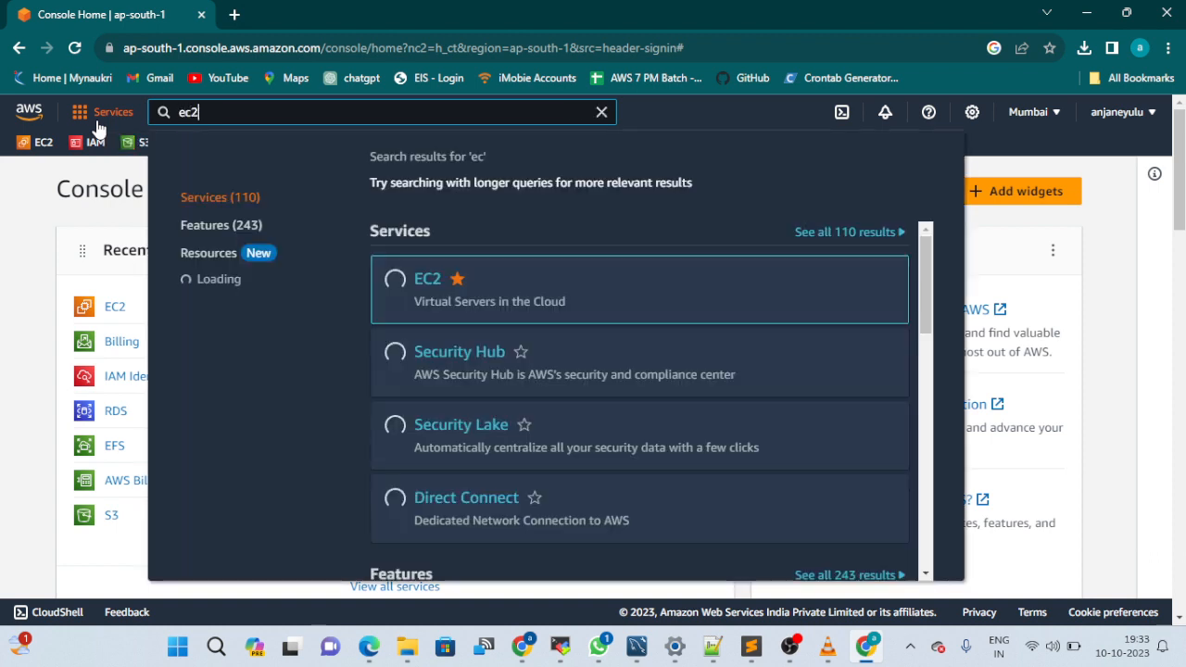
{"action": "mouse_move", "coordinate": [455, 299]}
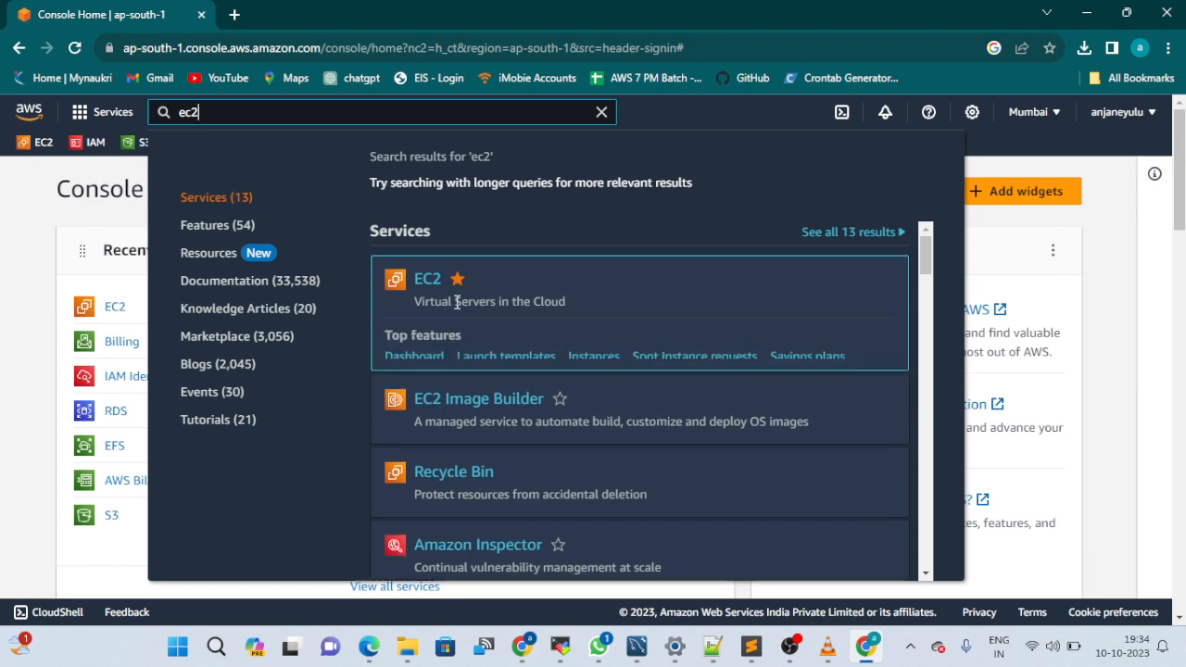
{"action": "left_click", "coordinate": [418, 283]}
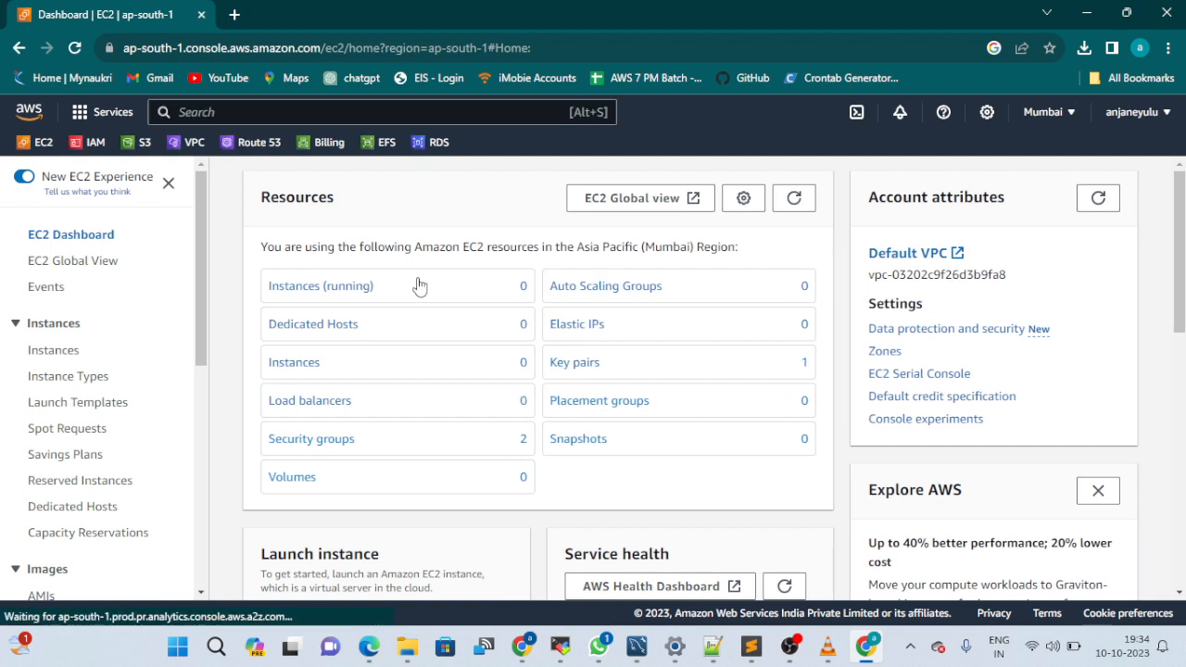
- Start launching a new instance from the running instances list and name it Demolinux1
{"action": "left_click", "coordinate": [299, 290]}
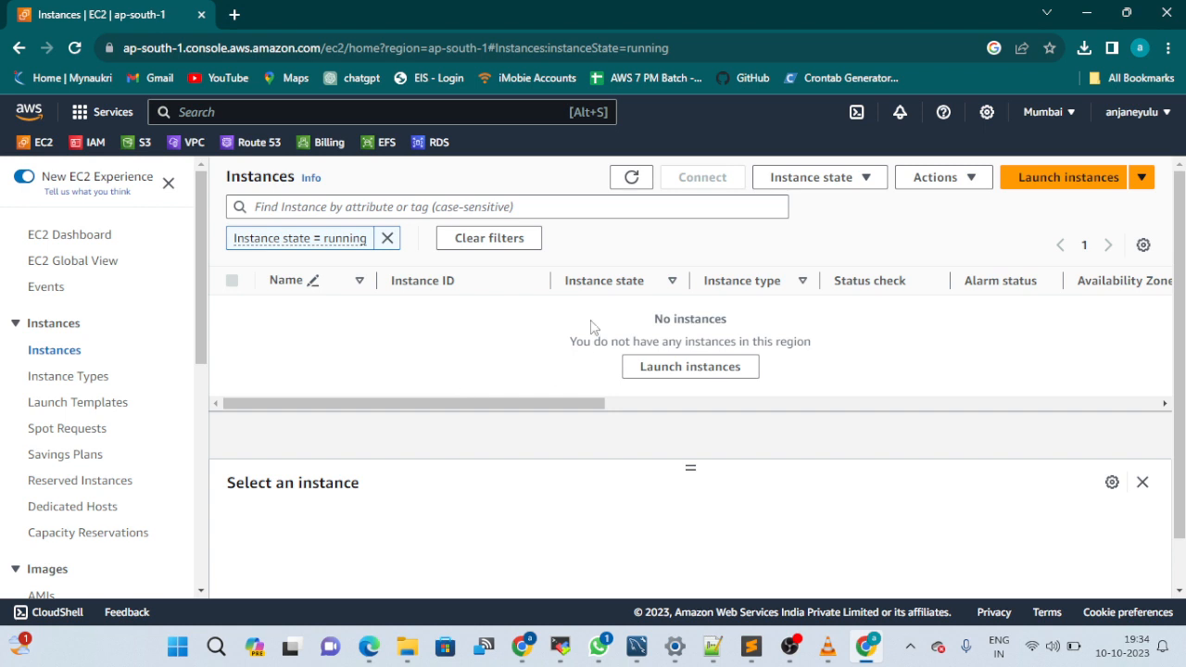
{"action": "left_click", "coordinate": [663, 380]}
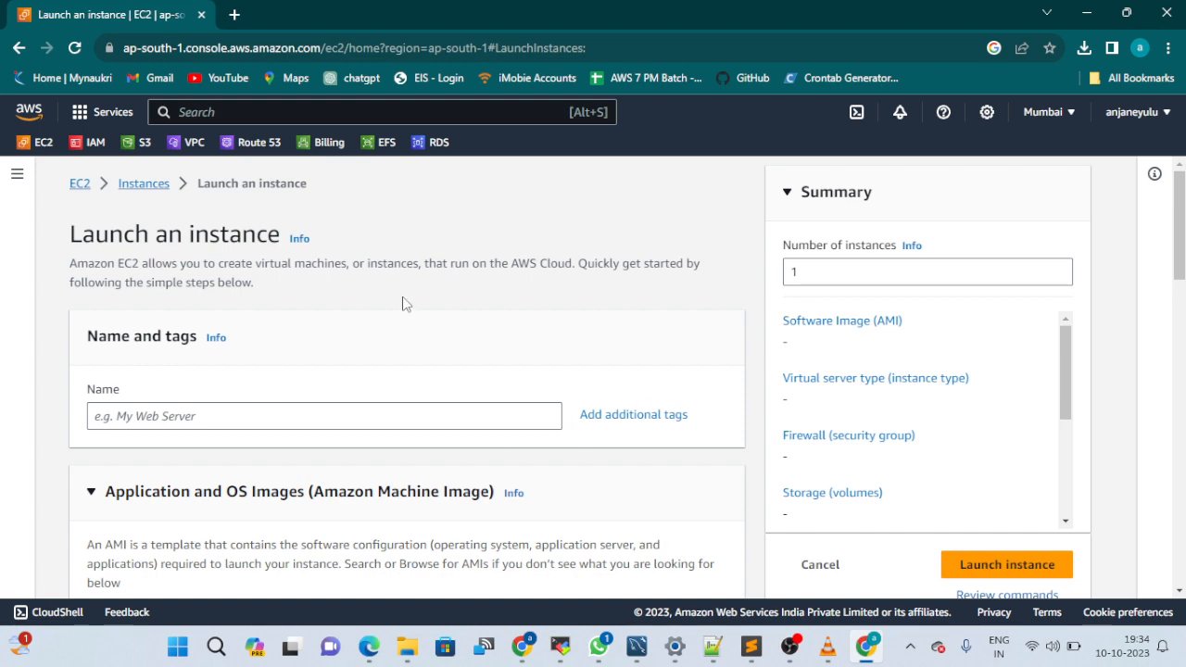
{"action": "scroll", "coordinate": [403, 304], "scroll_direction": "down", "scroll_amount": 1}
{"action": "scroll", "coordinate": [76, 326], "scroll_direction": "down", "scroll_amount": 1}
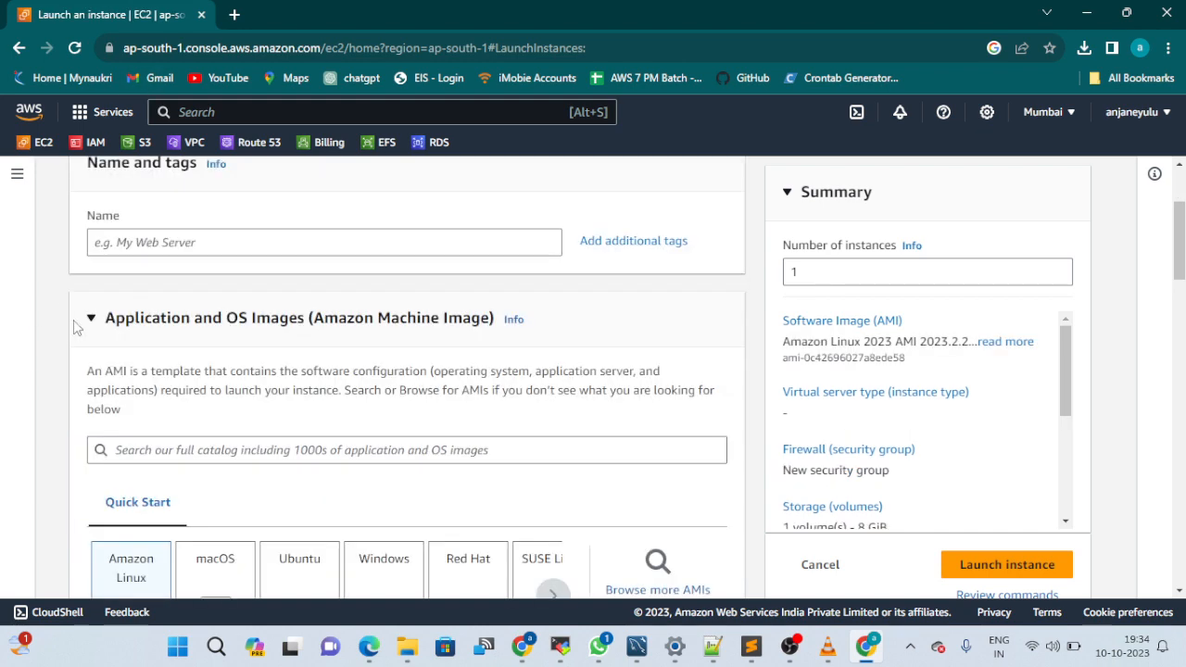
{"action": "scroll", "coordinate": [98, 281], "scroll_direction": "up", "scroll_amount": 2}
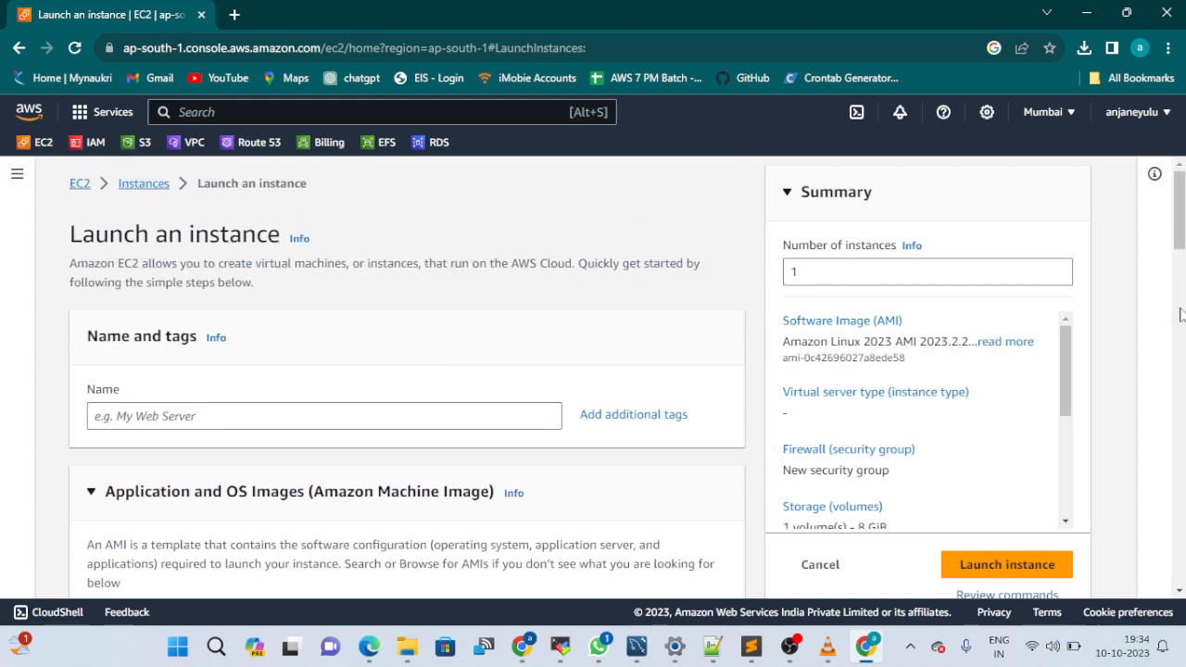
{"action": "scroll", "coordinate": [1181, 217], "scroll_direction": "down", "scroll_amount": 1}
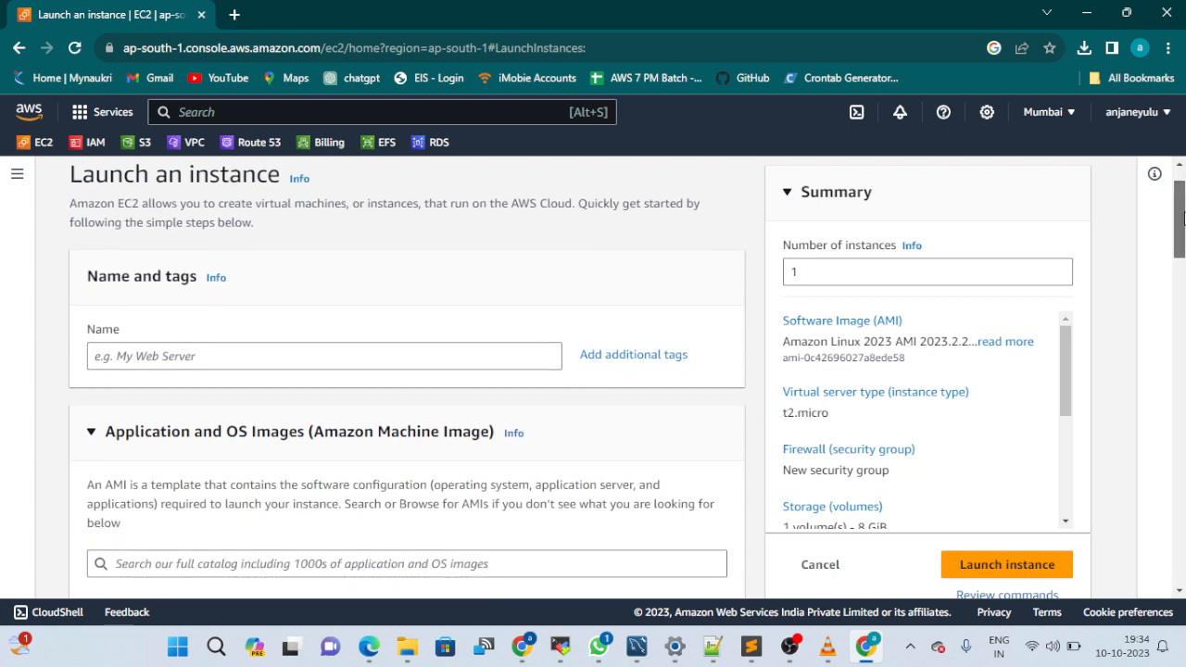
{"action": "scroll", "coordinate": [1181, 217], "scroll_direction": "down", "scroll_amount": 1}
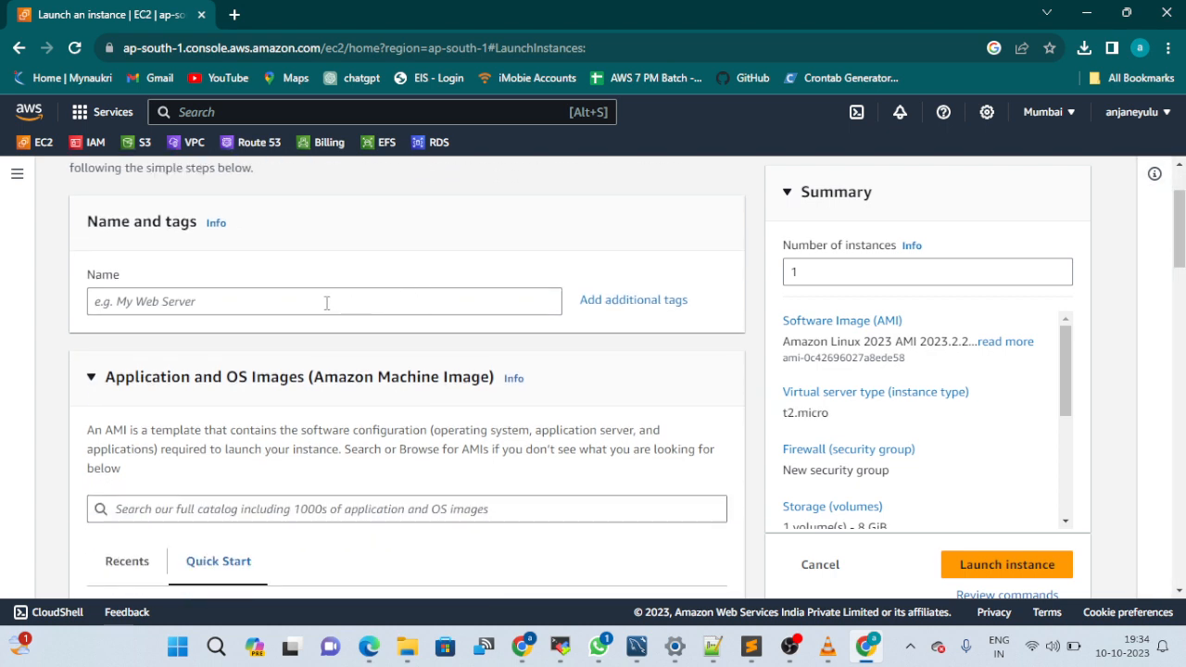
{"action": "left_click", "coordinate": [326, 302]}
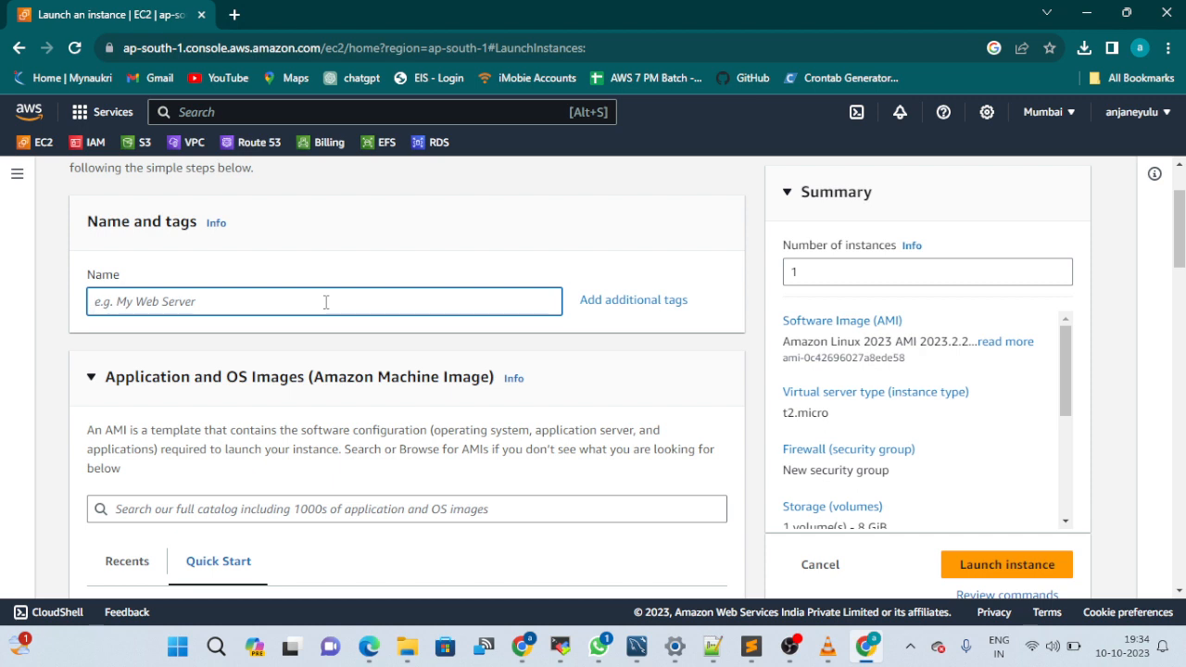
{"action": "type", "text": "Demolinu"}
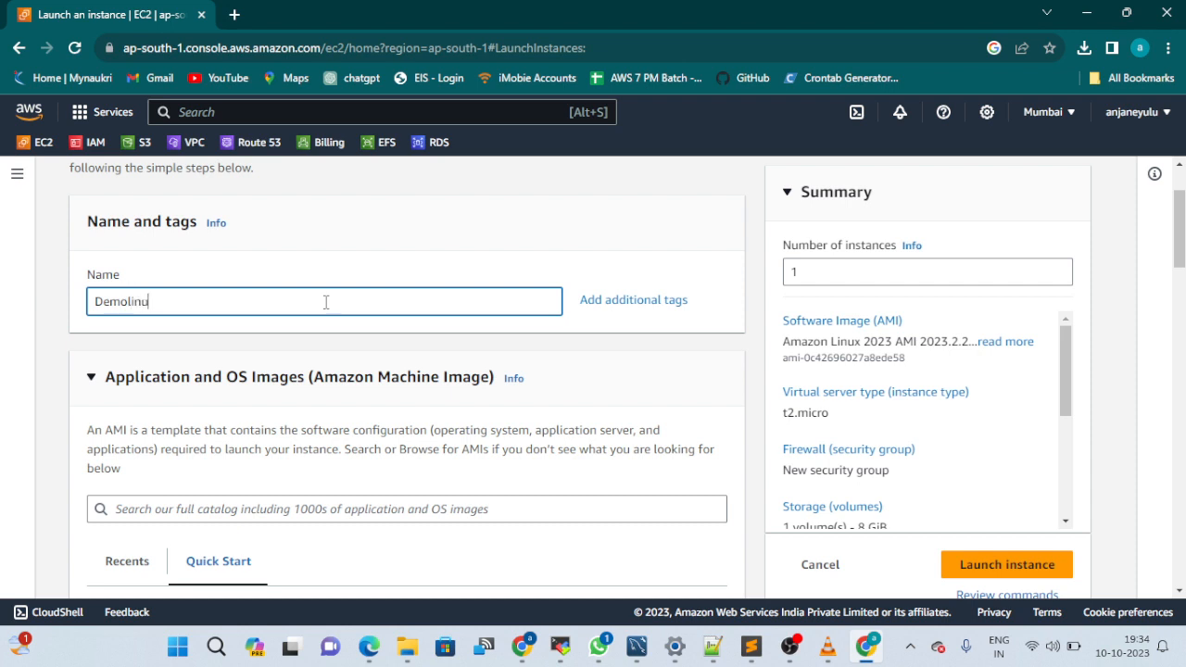
{"action": "type", "text": "x1"}
{"action": "left_click", "coordinate": [394, 273]}
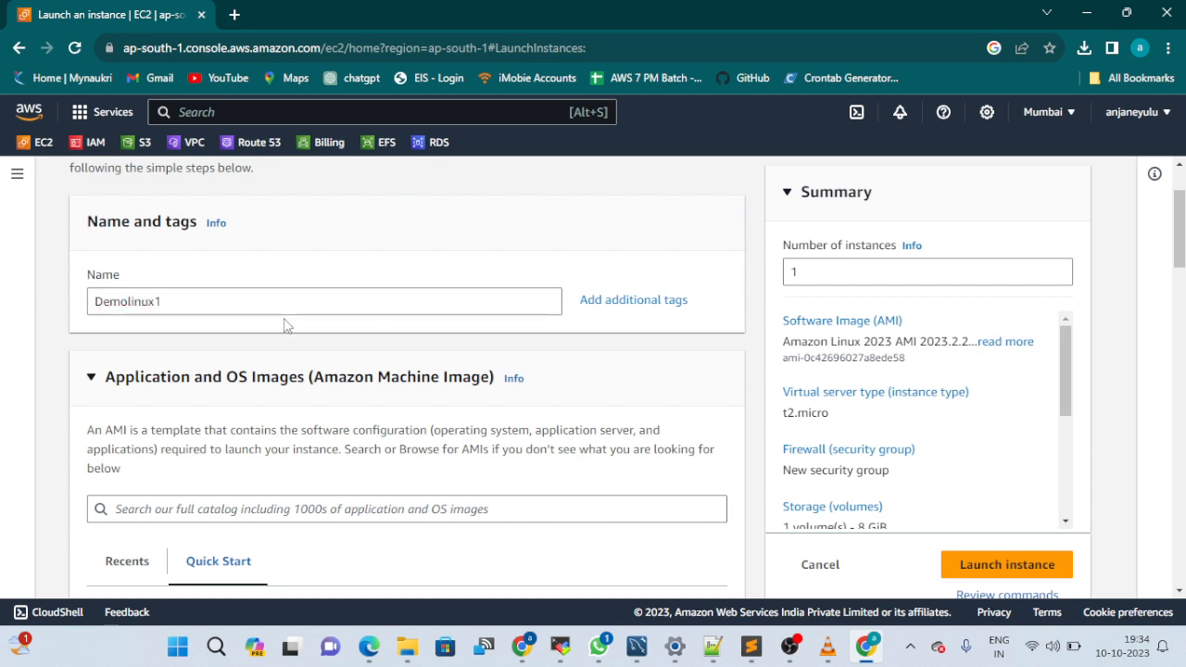
- Choose Red Hat as the instance's operating system image from the quick start images
{"action": "scroll", "coordinate": [286, 325], "scroll_direction": "down", "scroll_amount": 1}
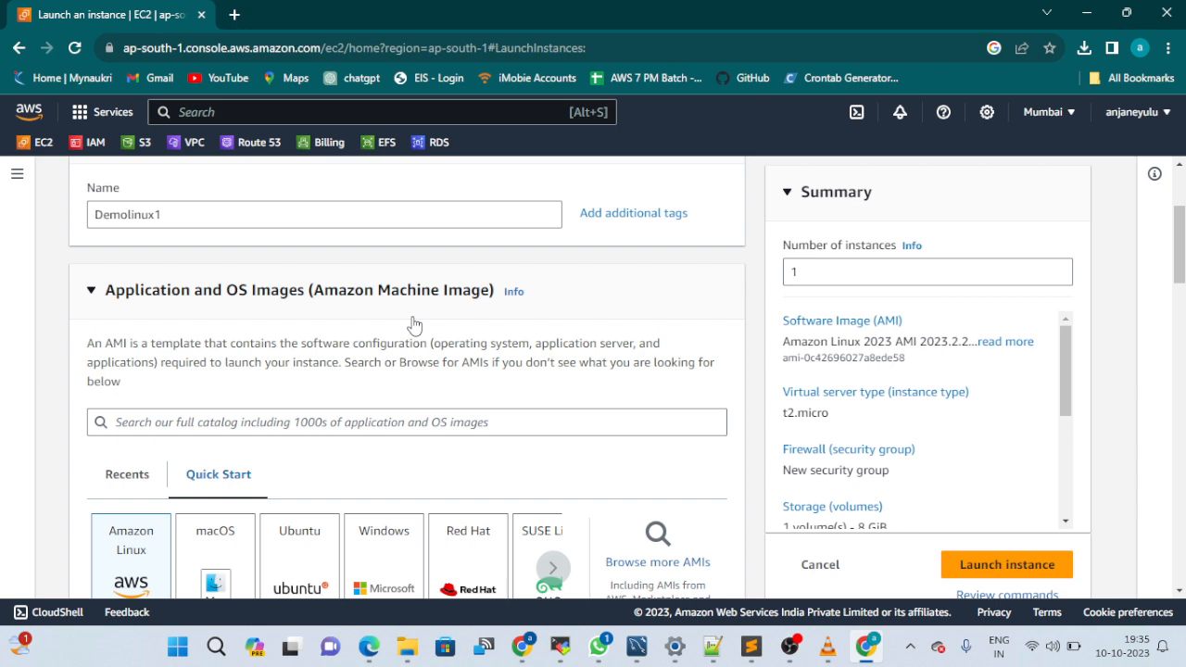
{"action": "scroll", "coordinate": [431, 320], "scroll_direction": "down", "scroll_amount": 1}
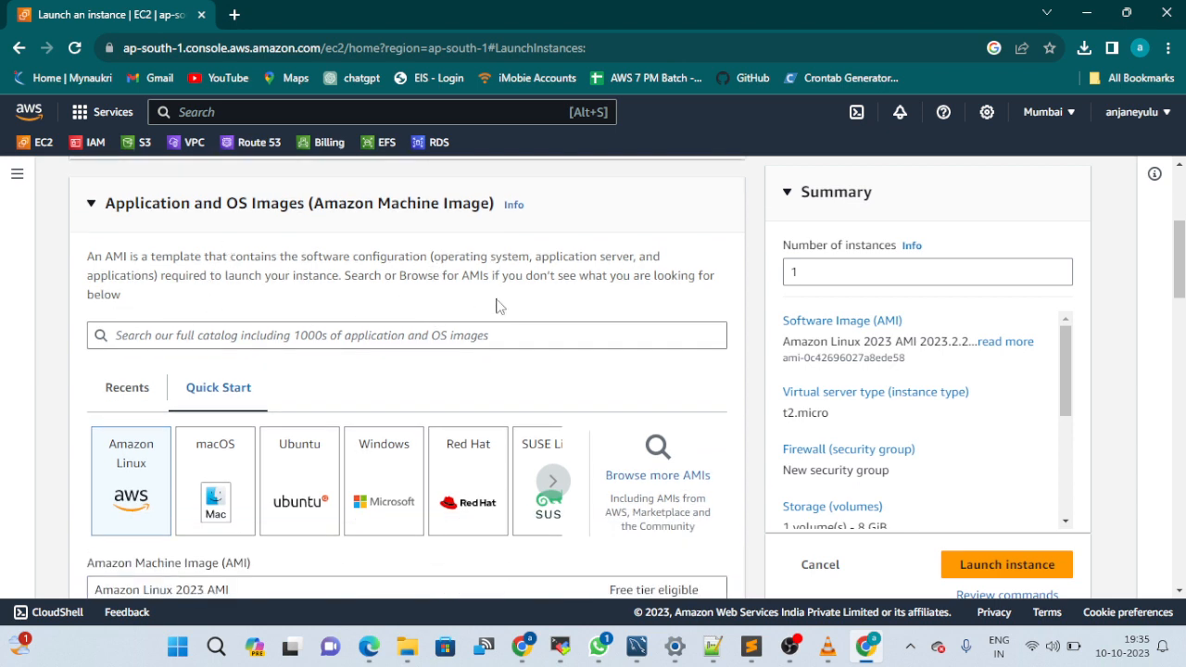
{"action": "scroll", "coordinate": [499, 308], "scroll_direction": "down", "scroll_amount": 1}
{"action": "scroll", "coordinate": [400, 299], "scroll_direction": "up", "scroll_amount": 1}
{"action": "scroll", "coordinate": [227, 472], "scroll_direction": "down", "scroll_amount": 1}
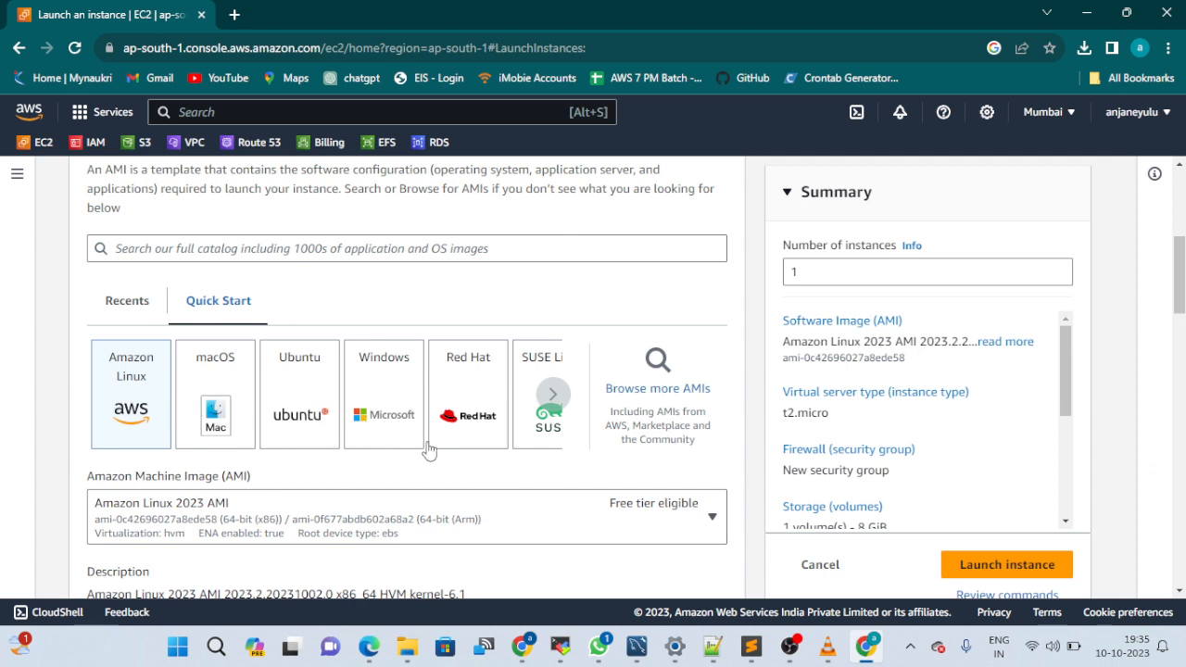
{"action": "left_click", "coordinate": [473, 387]}
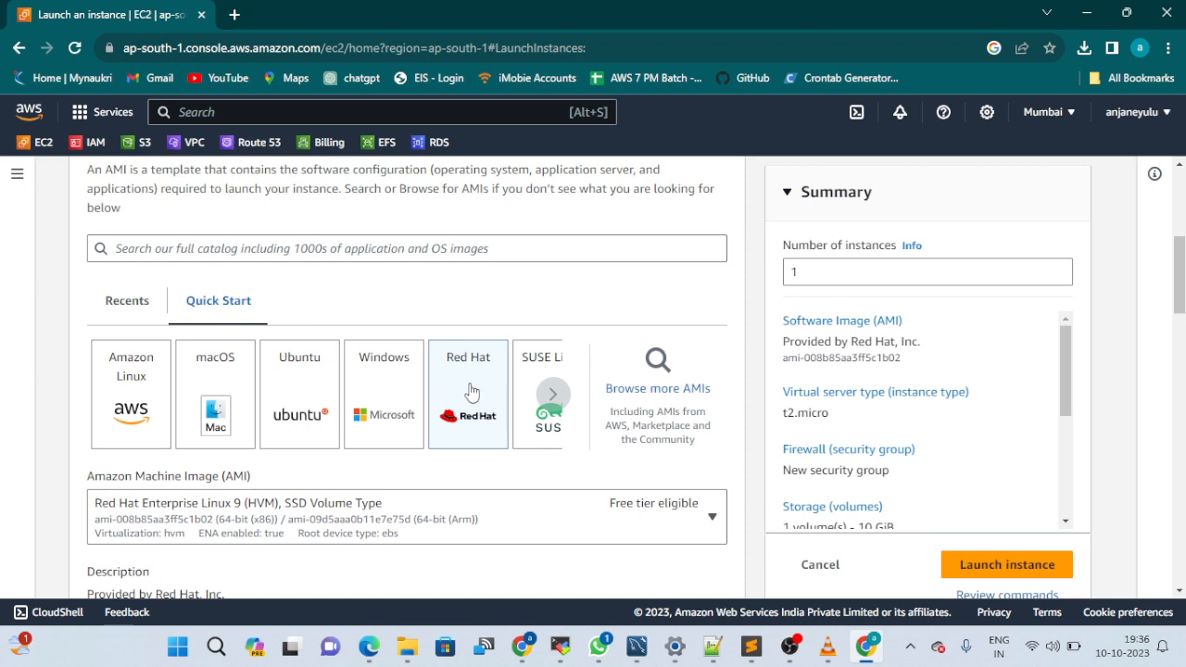
- Review the Red Hat image details, the instance type settings and the list of available AWS regions
{"action": "scroll", "coordinate": [466, 394], "scroll_direction": "down", "scroll_amount": 1}
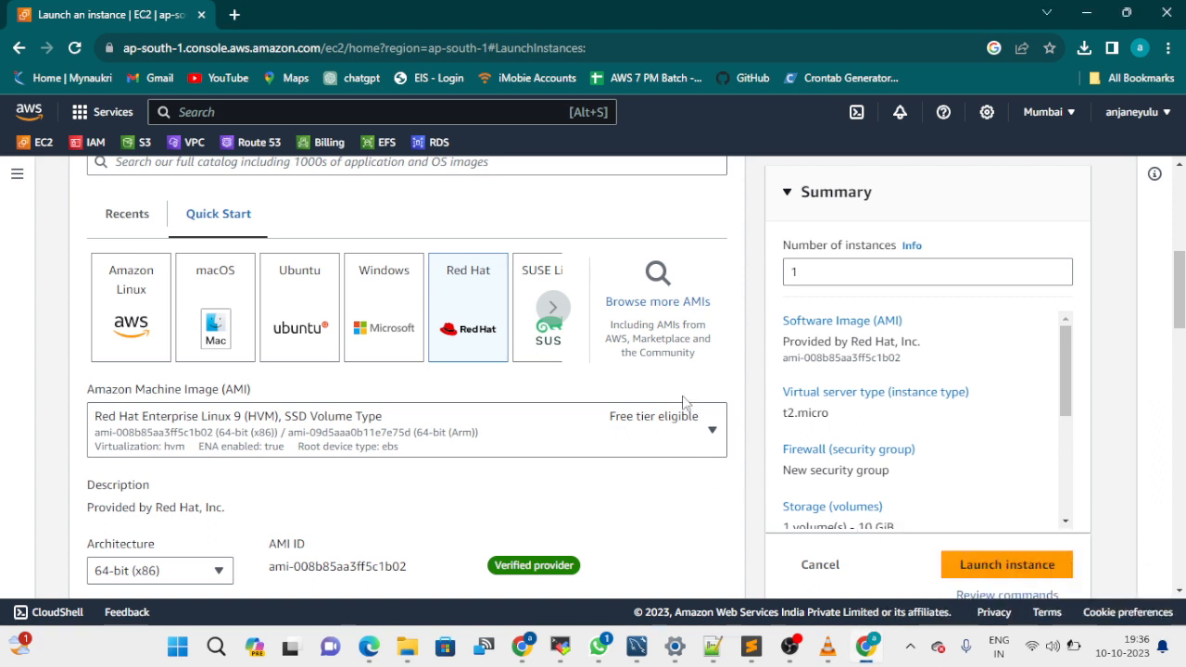
{"action": "key", "text": "XF86MonBrightnessDown"}
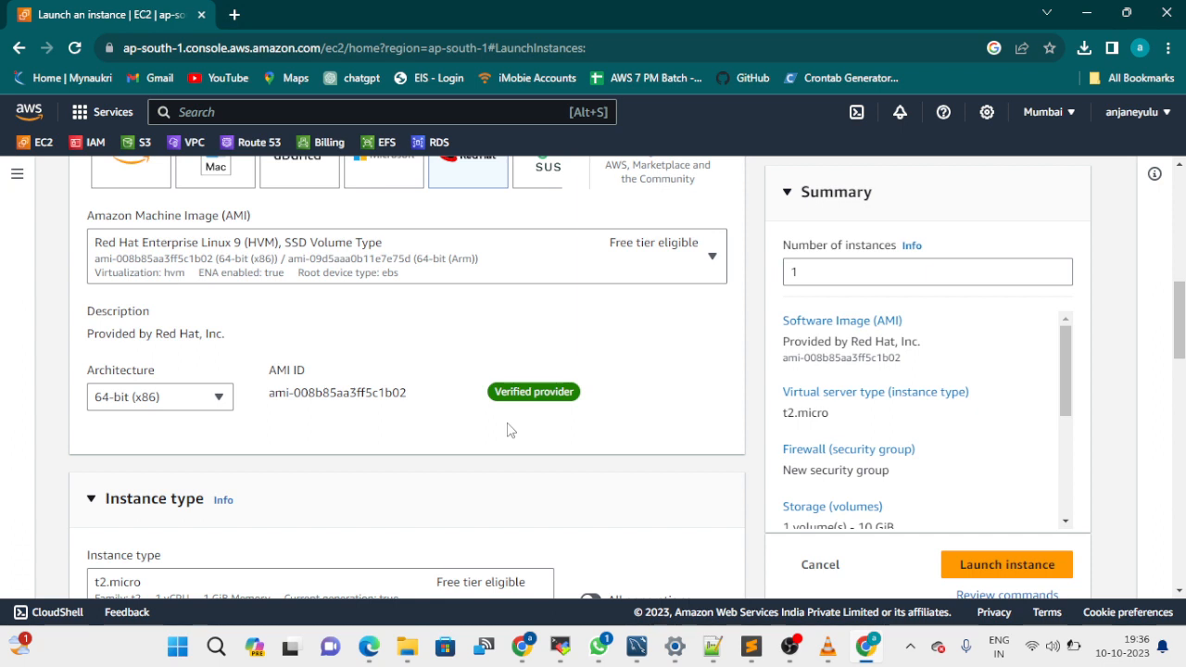
{"action": "scroll", "coordinate": [351, 453], "scroll_direction": "down", "scroll_amount": 1}
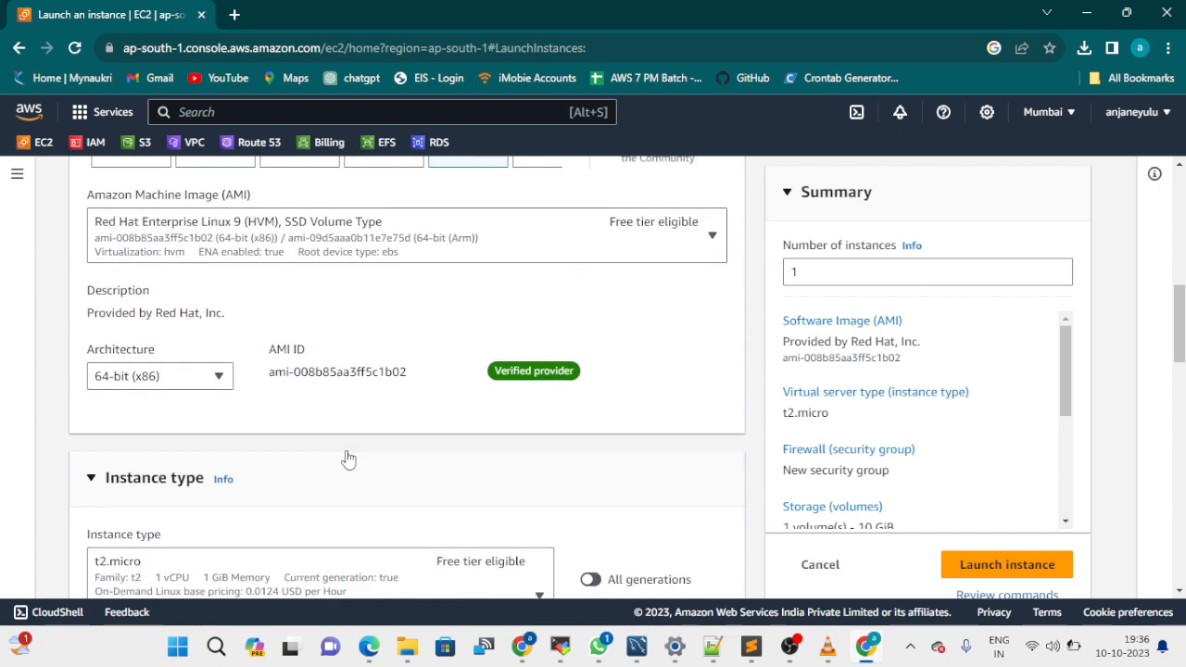
{"action": "scroll", "coordinate": [349, 408], "scroll_direction": "down", "scroll_amount": 1}
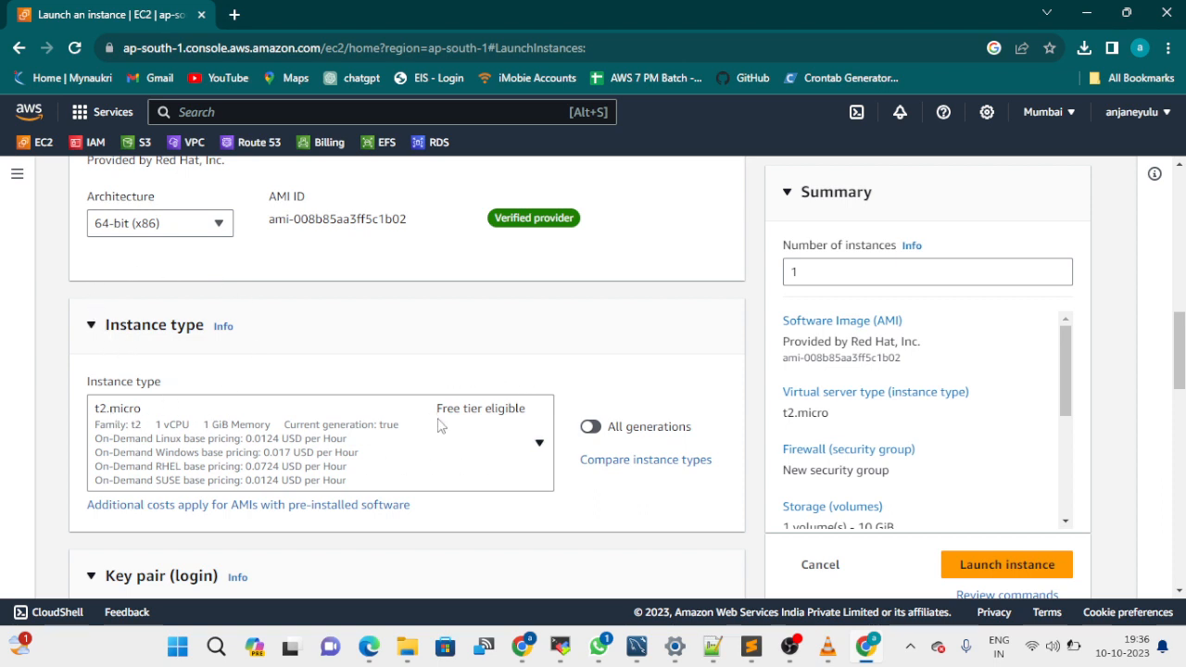
{"action": "scroll", "coordinate": [414, 339], "scroll_direction": "down", "scroll_amount": 1}
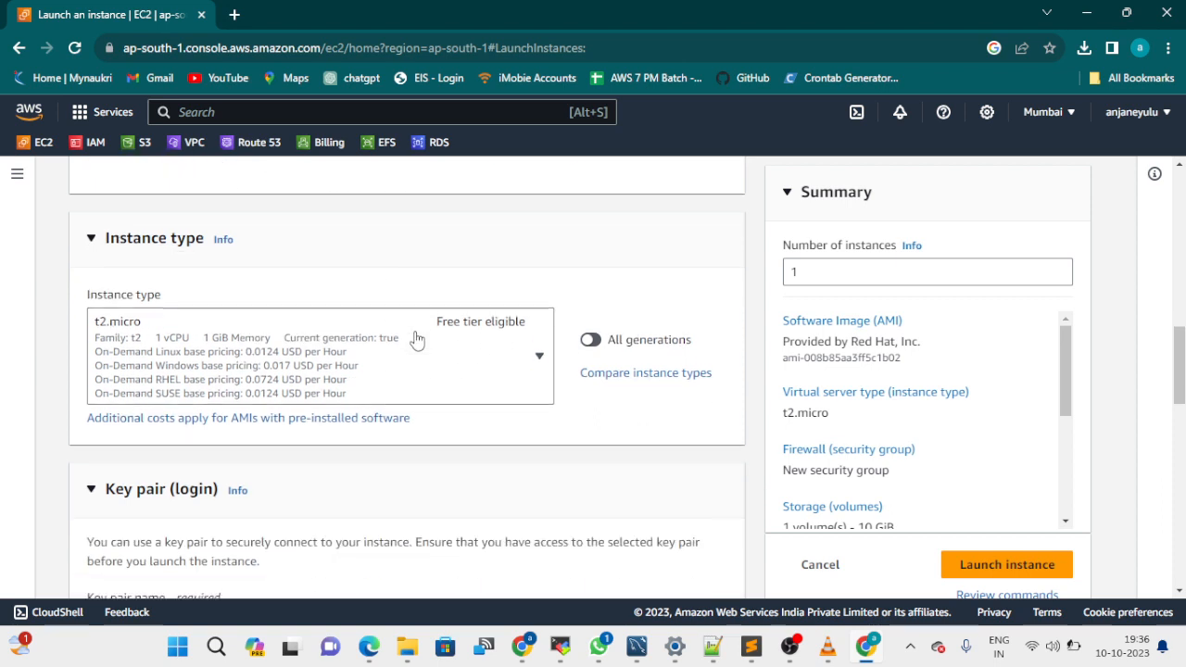
{"action": "scroll", "coordinate": [414, 339], "scroll_direction": "down", "scroll_amount": 2}
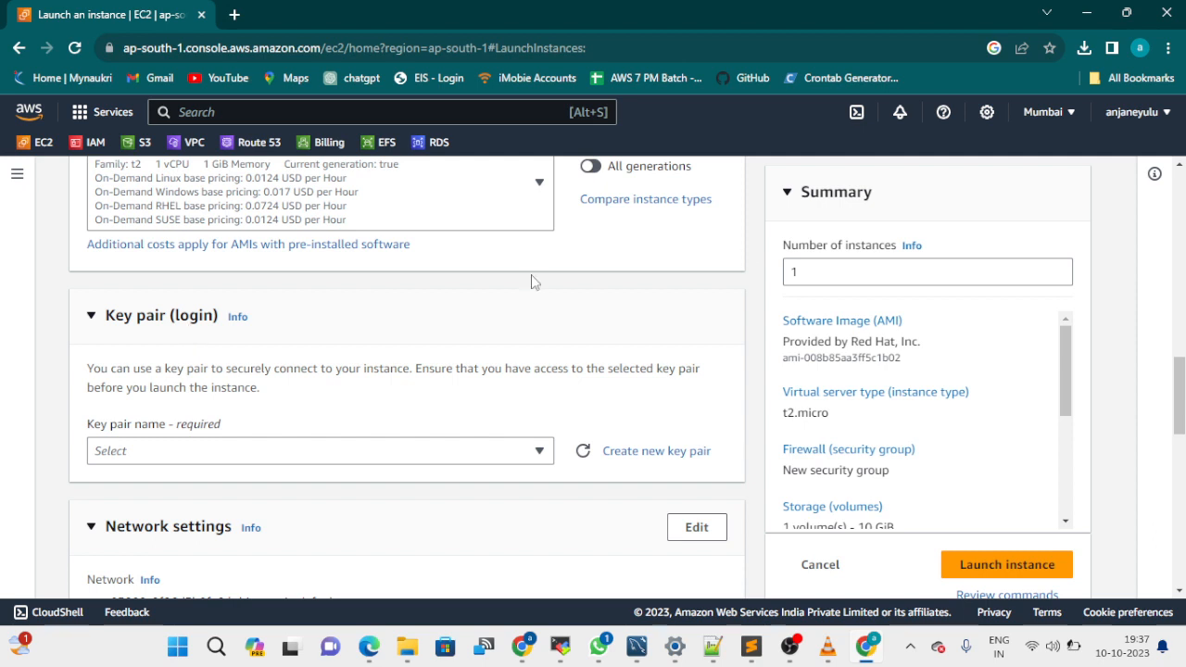
{"action": "left_click", "coordinate": [1045, 112]}
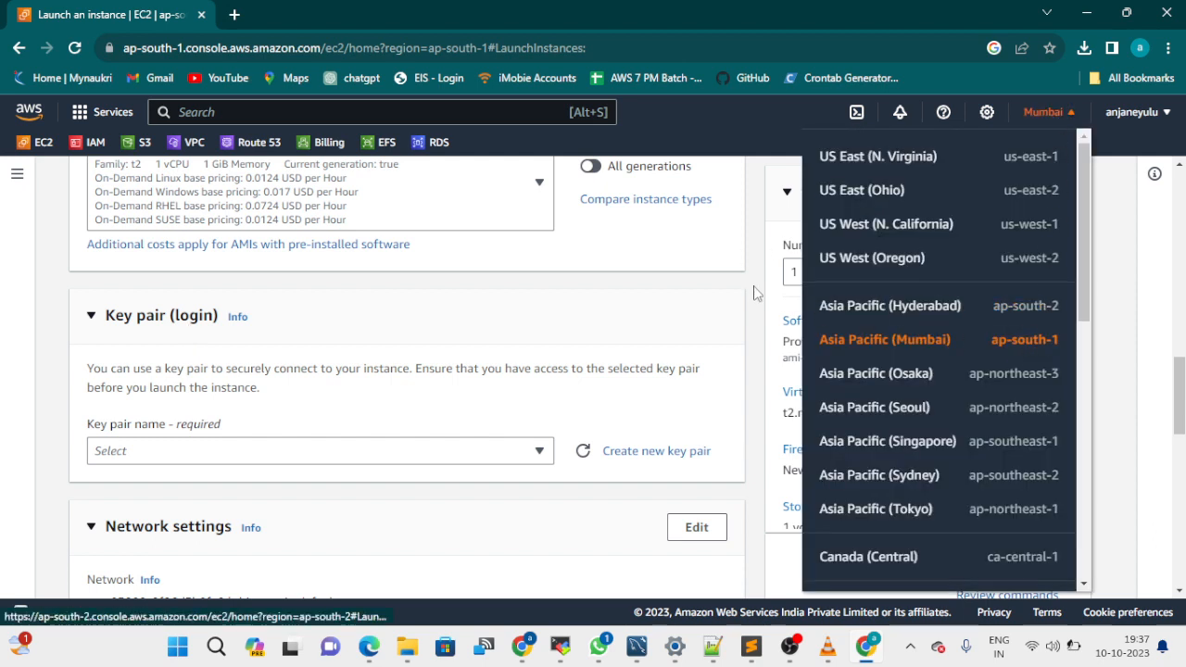
{"action": "left_click", "coordinate": [752, 256]}
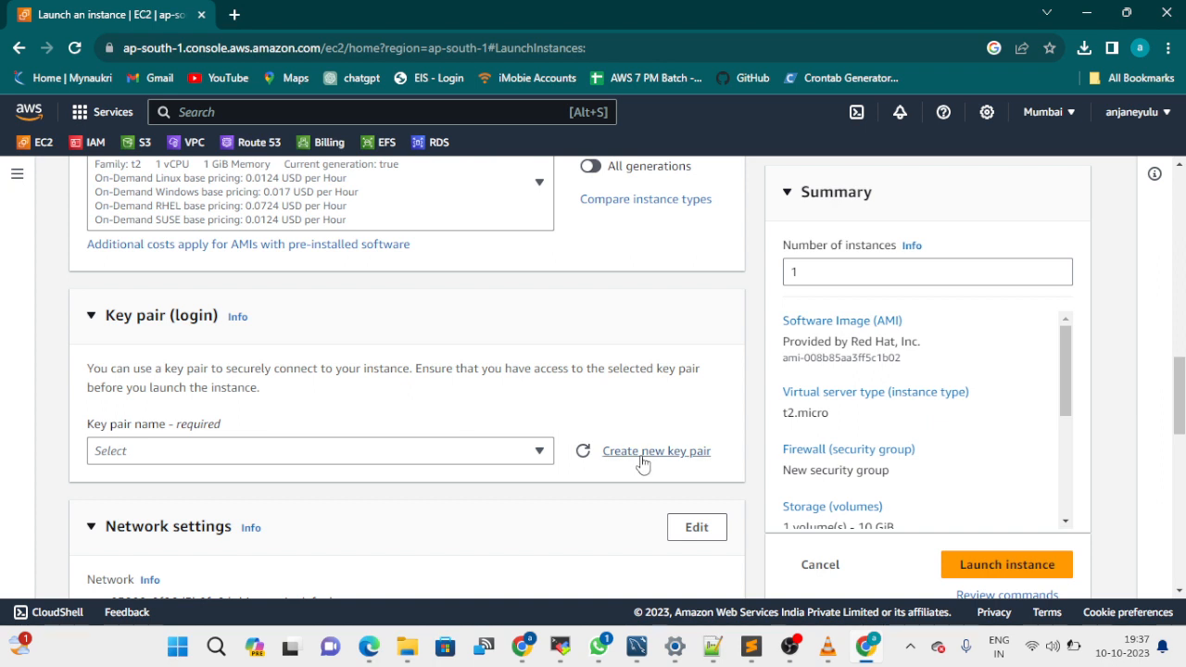
- Create a new RSA key pair named linuxdemo with the .pem private key file format for the instance login
{"action": "left_click", "coordinate": [497, 451]}
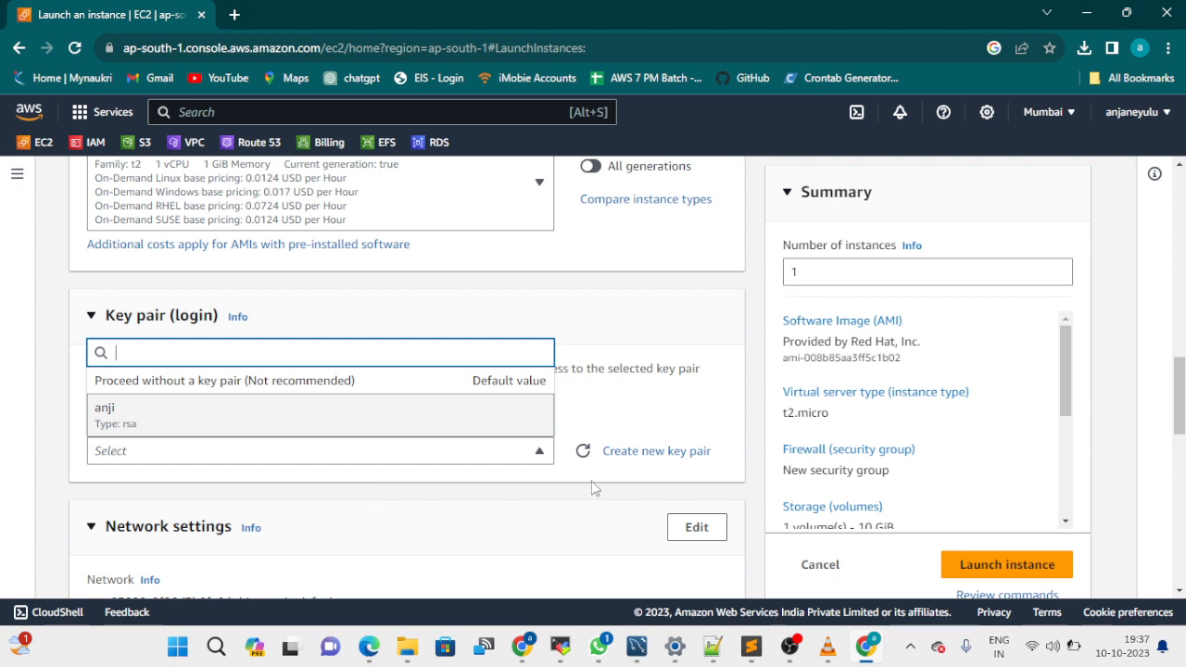
{"action": "left_click", "coordinate": [635, 454]}
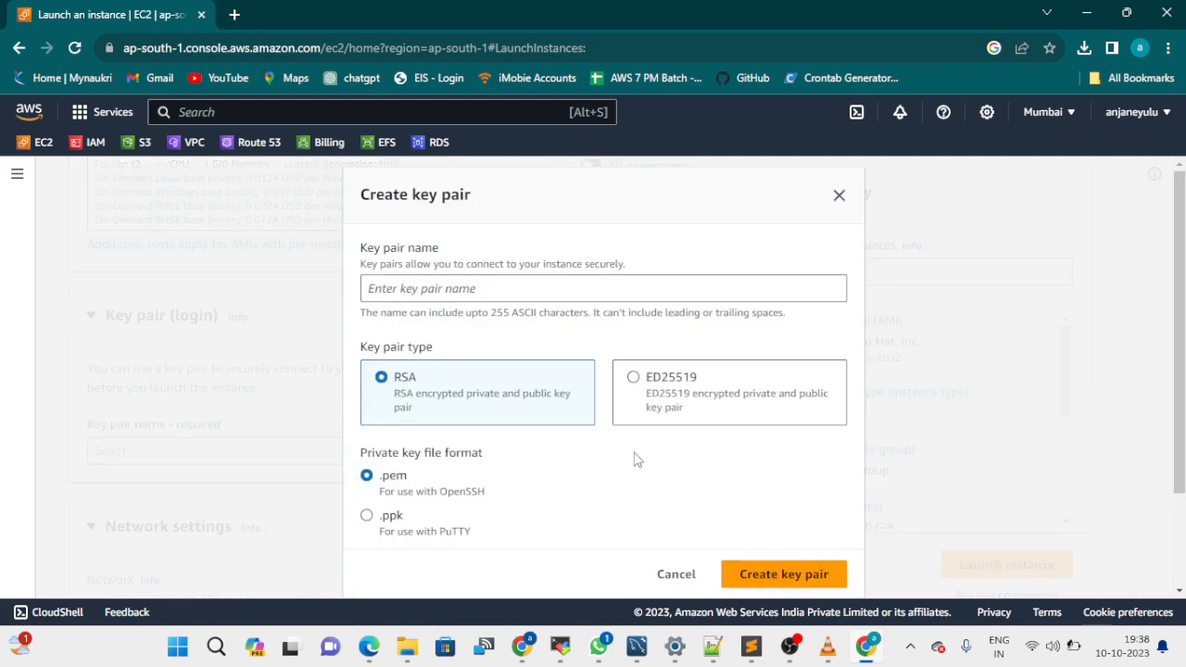
{"action": "scroll", "coordinate": [288, 380], "scroll_direction": "down", "scroll_amount": 2}
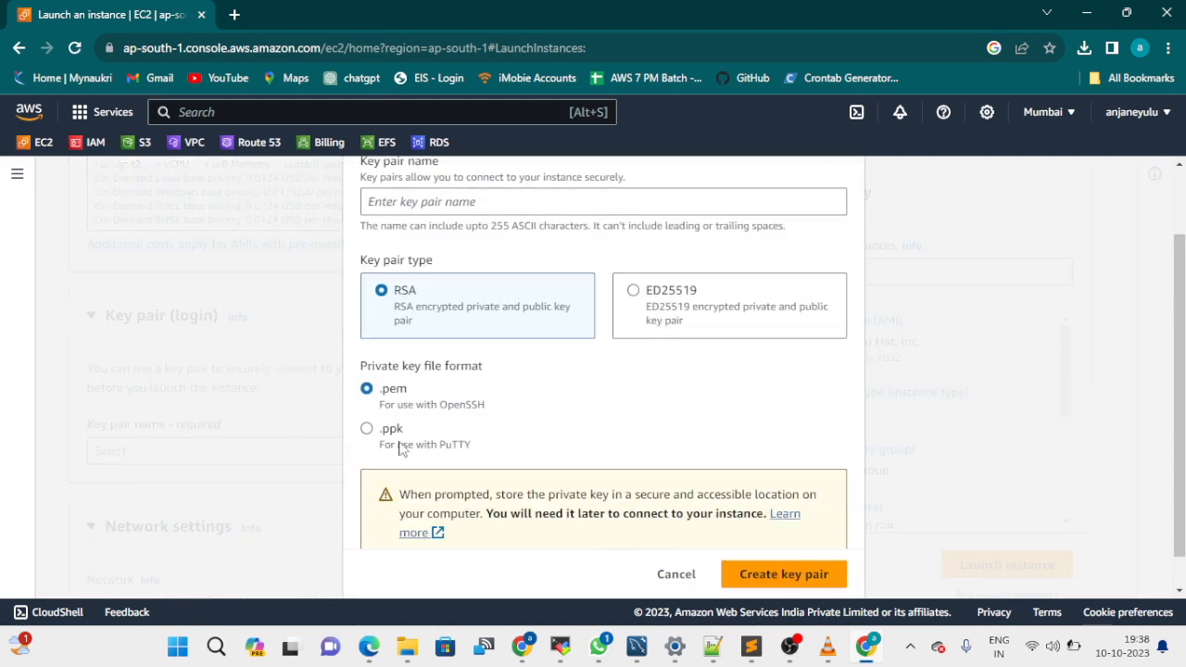
{"action": "scroll", "coordinate": [527, 435], "scroll_direction": "up", "scroll_amount": 1}
{"action": "scroll", "coordinate": [525, 435], "scroll_direction": "up", "scroll_amount": 1}
{"action": "left_click", "coordinate": [401, 288]}
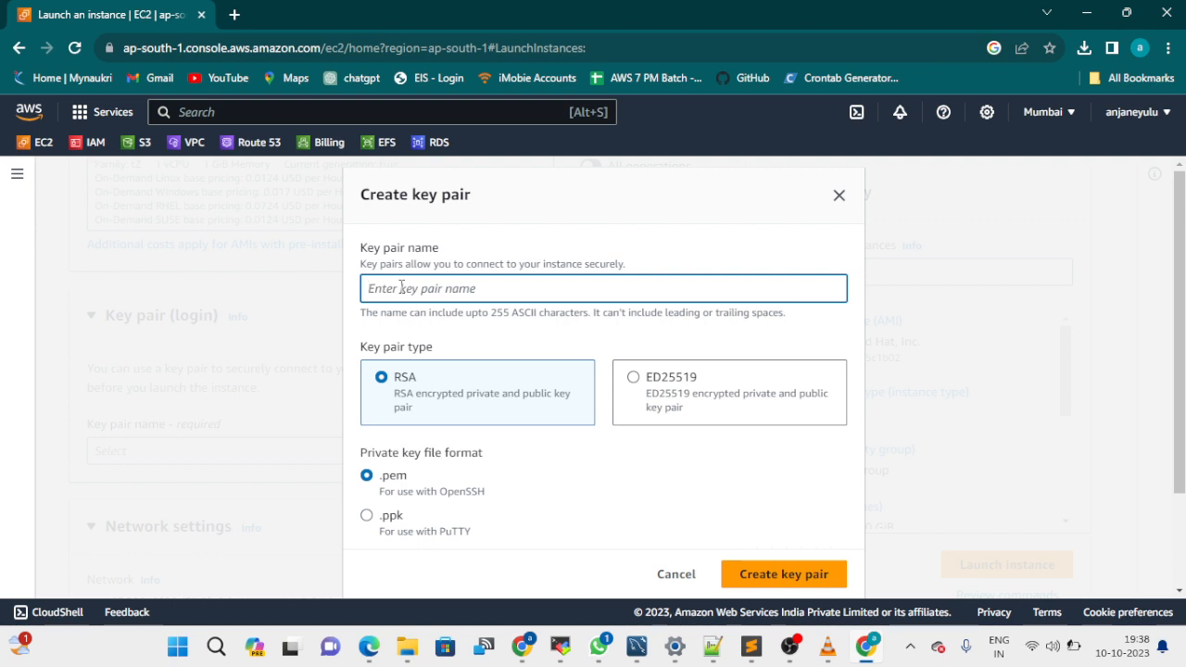
{"action": "type", "text": "linuxdemo"}
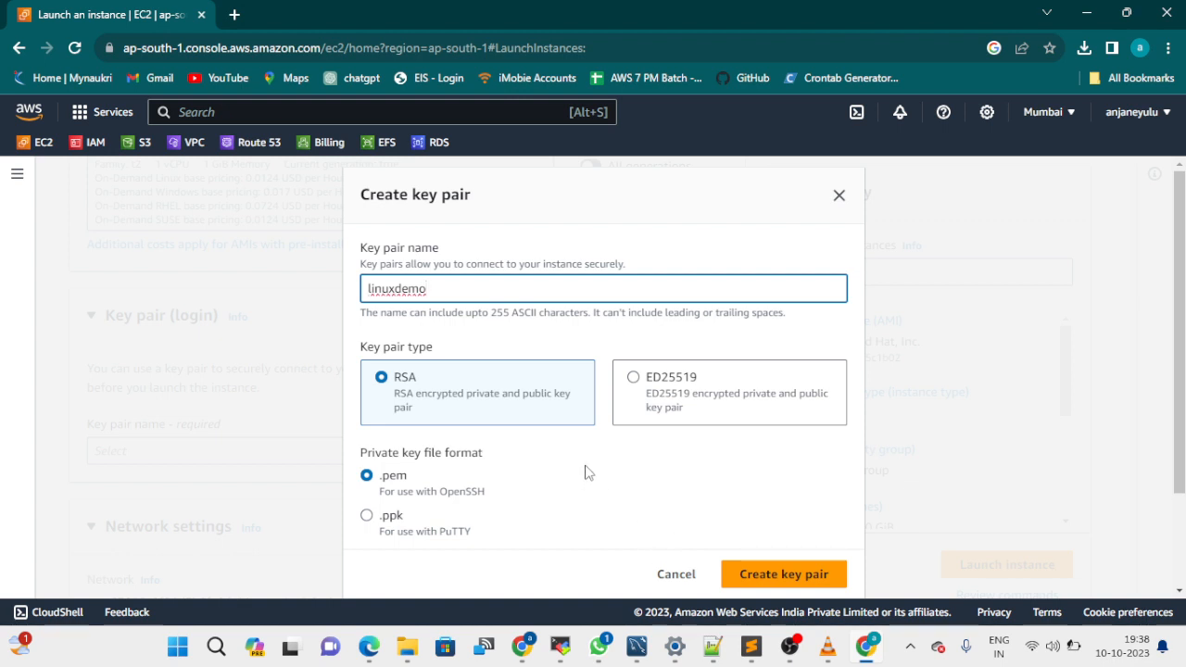
{"action": "scroll", "coordinate": [585, 472], "scroll_direction": "down", "scroll_amount": 2}
{"action": "scroll", "coordinate": [590, 476], "scroll_direction": "up", "scroll_amount": 2}
{"action": "scroll", "coordinate": [569, 442], "scroll_direction": "down", "scroll_amount": 1}
{"action": "scroll", "coordinate": [638, 428], "scroll_direction": "down", "scroll_amount": 1}
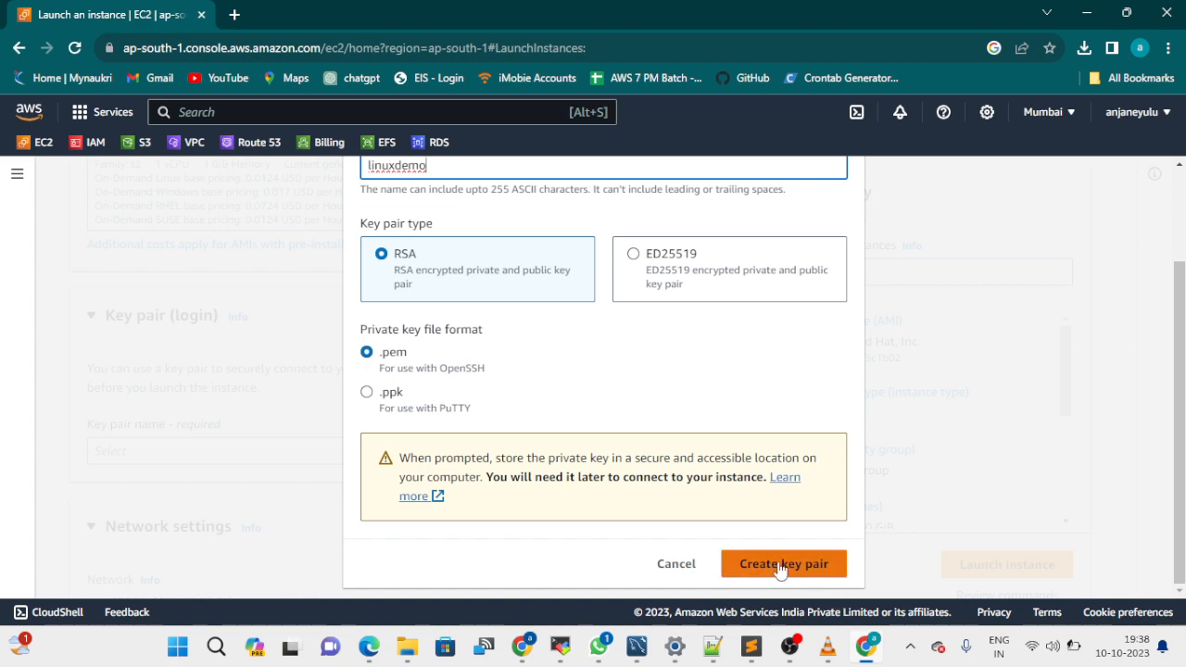
{"action": "left_click", "coordinate": [779, 565]}
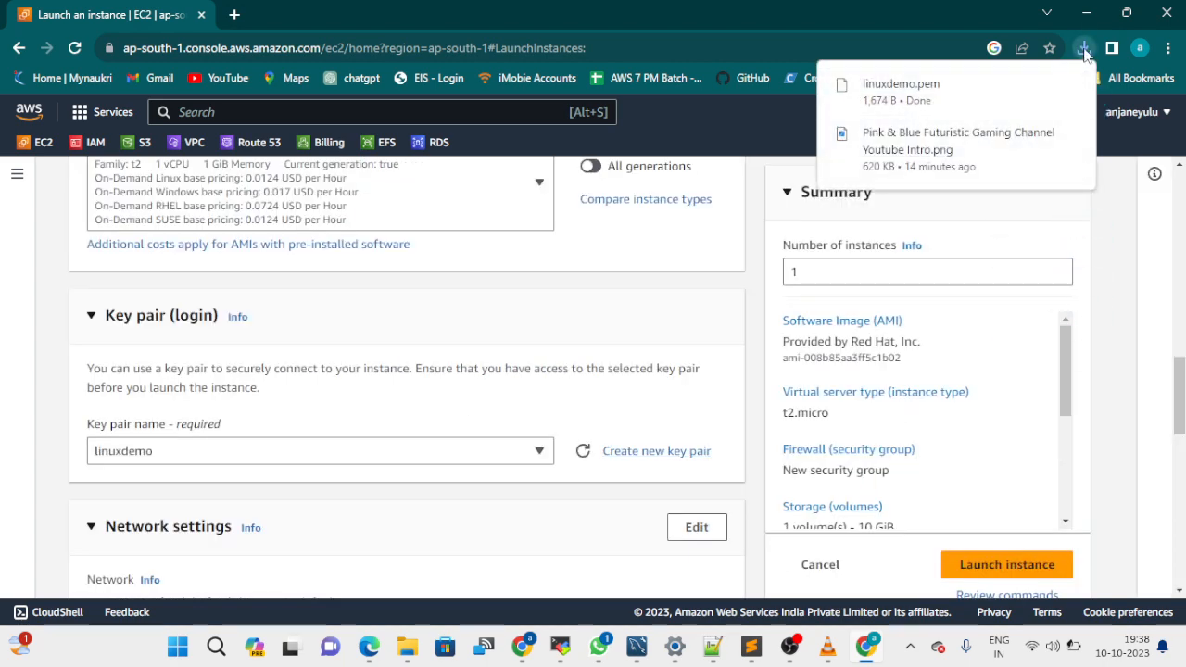
- Move the downloaded linuxdemo.pem file from the Downloads folder into the aws folder inside the desktop folder all
{"action": "left_click", "coordinate": [1084, 50]}
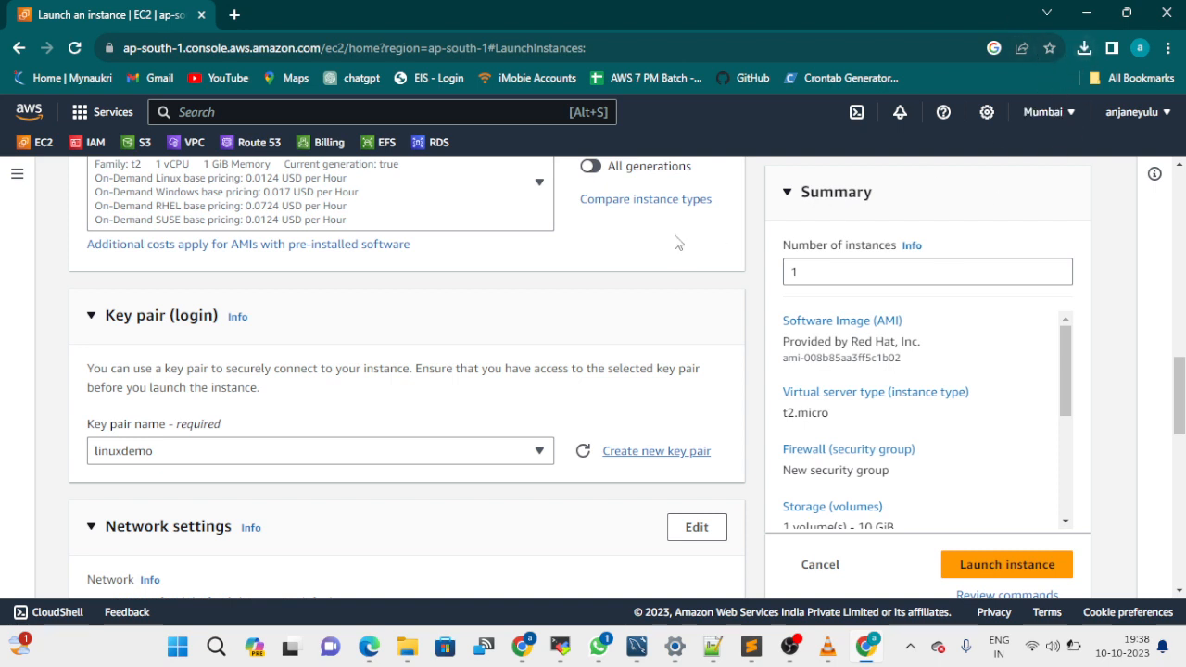
{"action": "left_click", "coordinate": [1093, 13]}
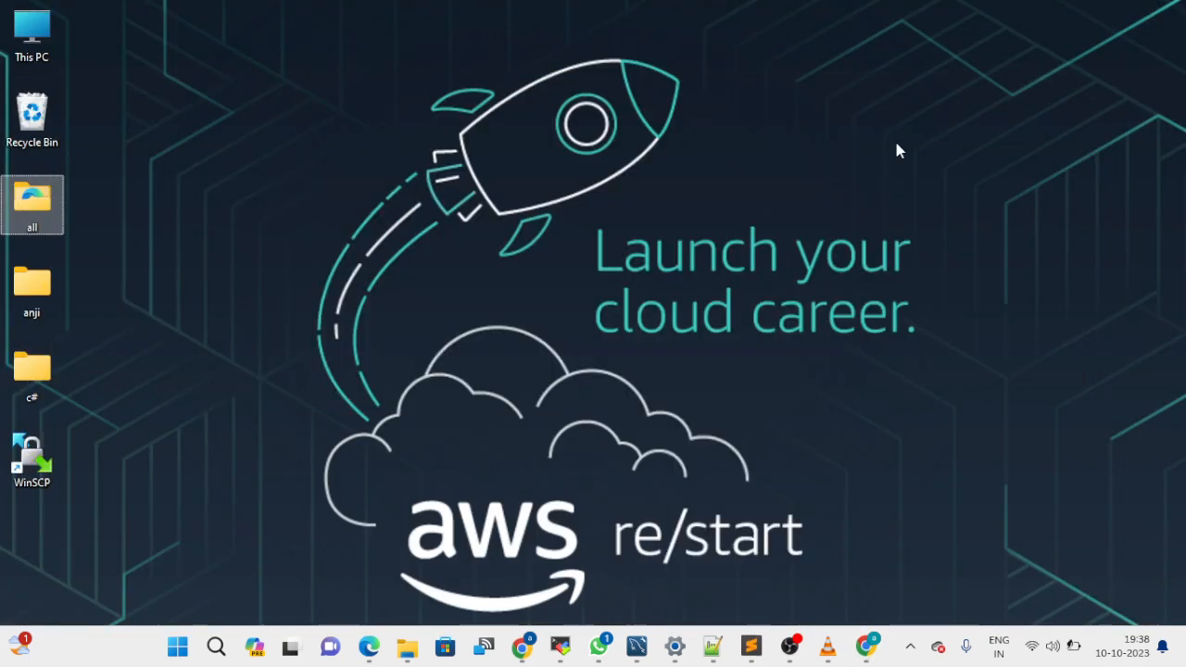
{"action": "left_click", "coordinate": [409, 646]}
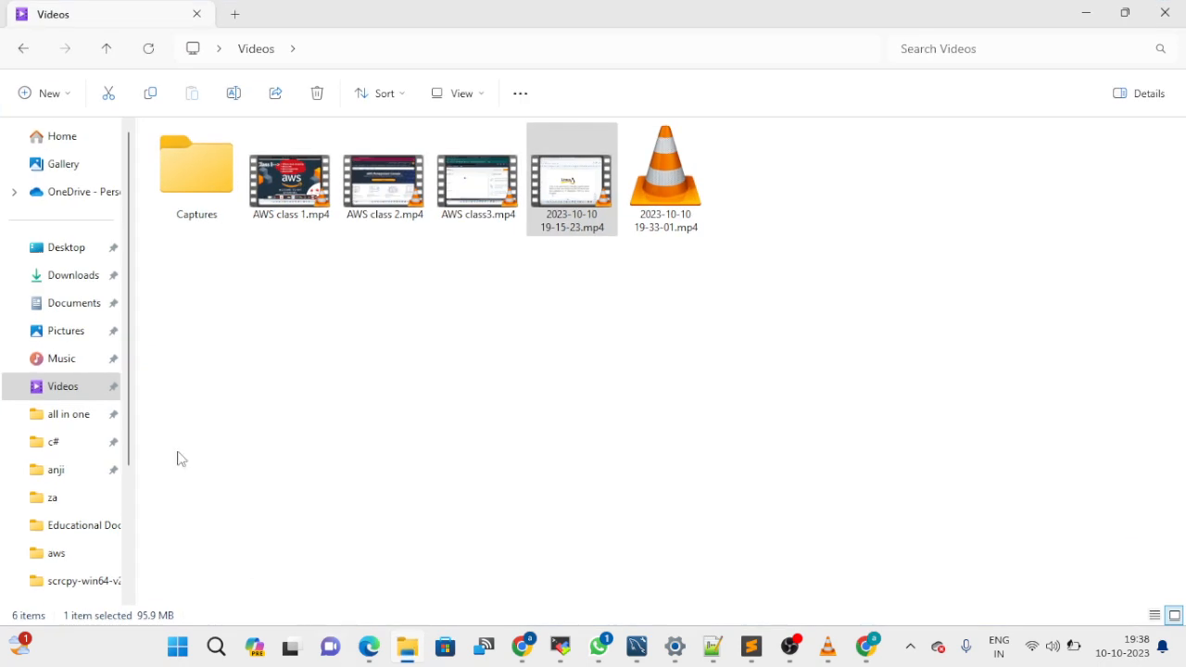
{"action": "left_click", "coordinate": [63, 279]}
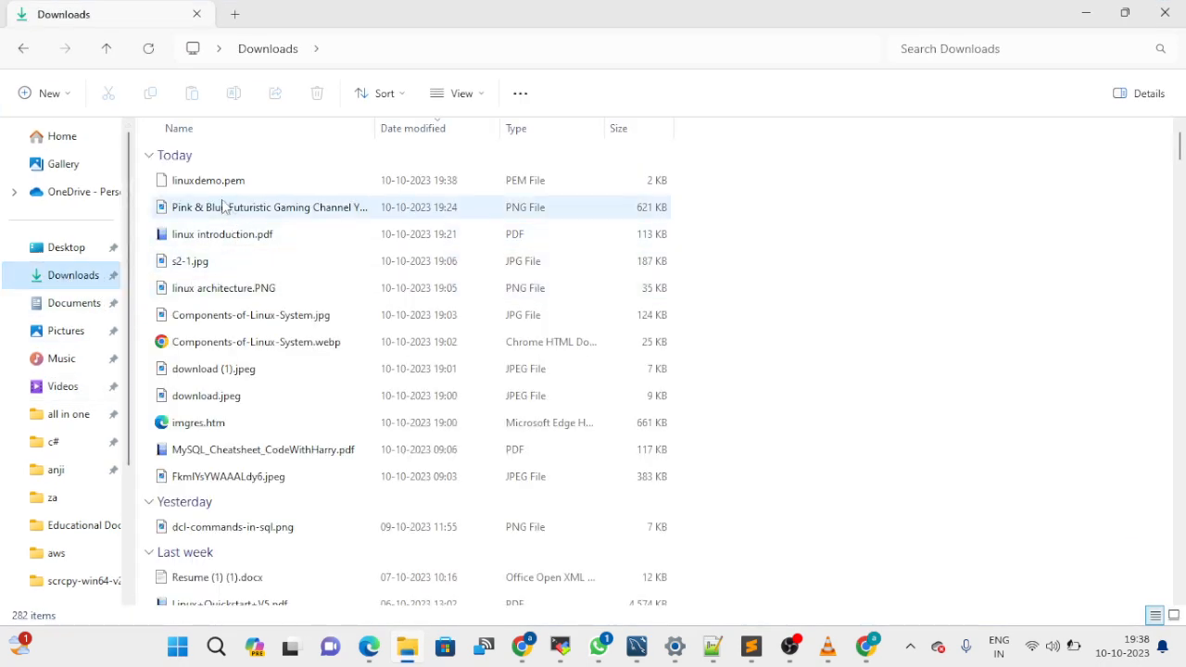
{"action": "left_click", "coordinate": [205, 190]}
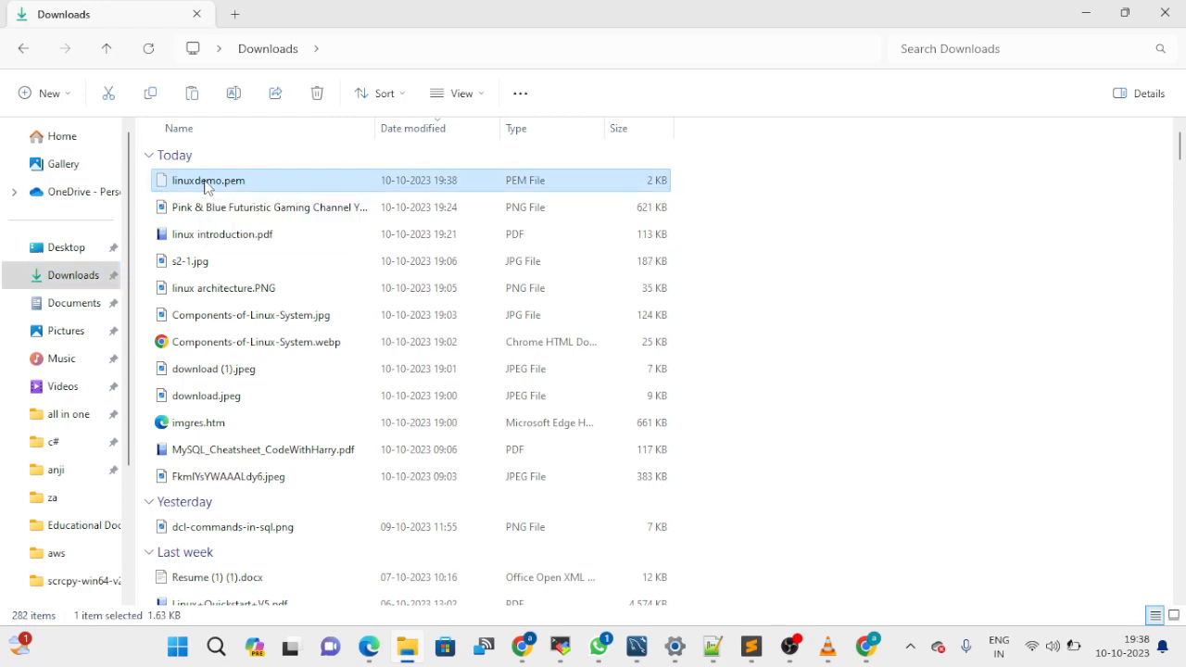
{"action": "left_click", "coordinate": [1086, 13]}
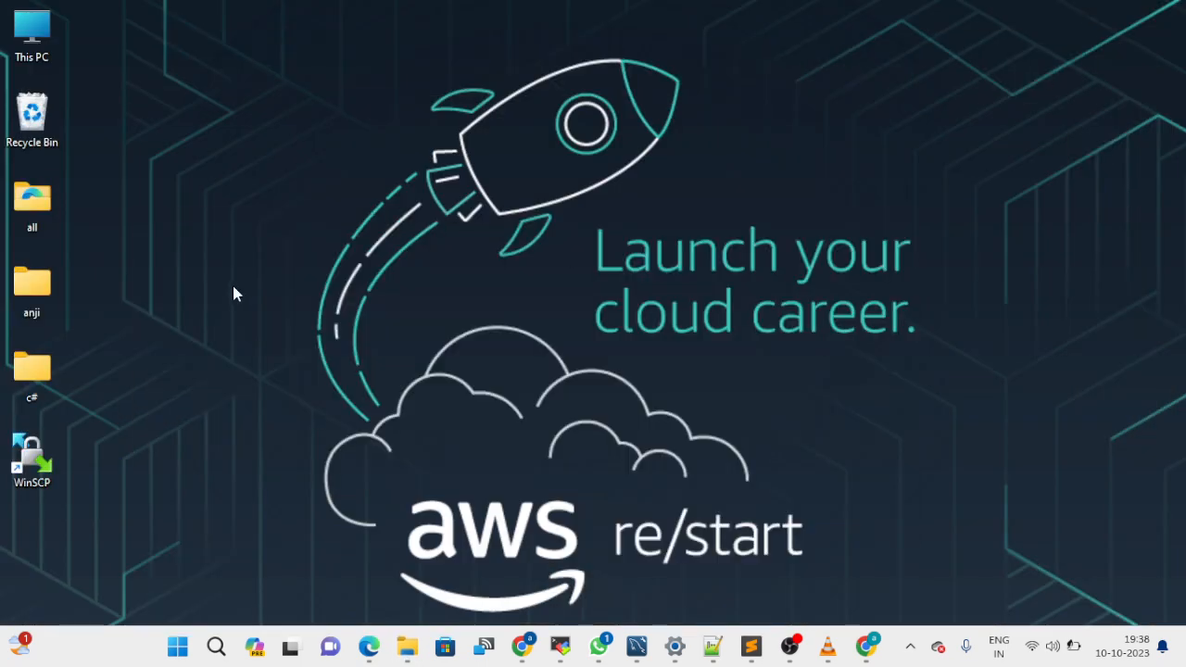
{"action": "double_click", "coordinate": [19, 192]}
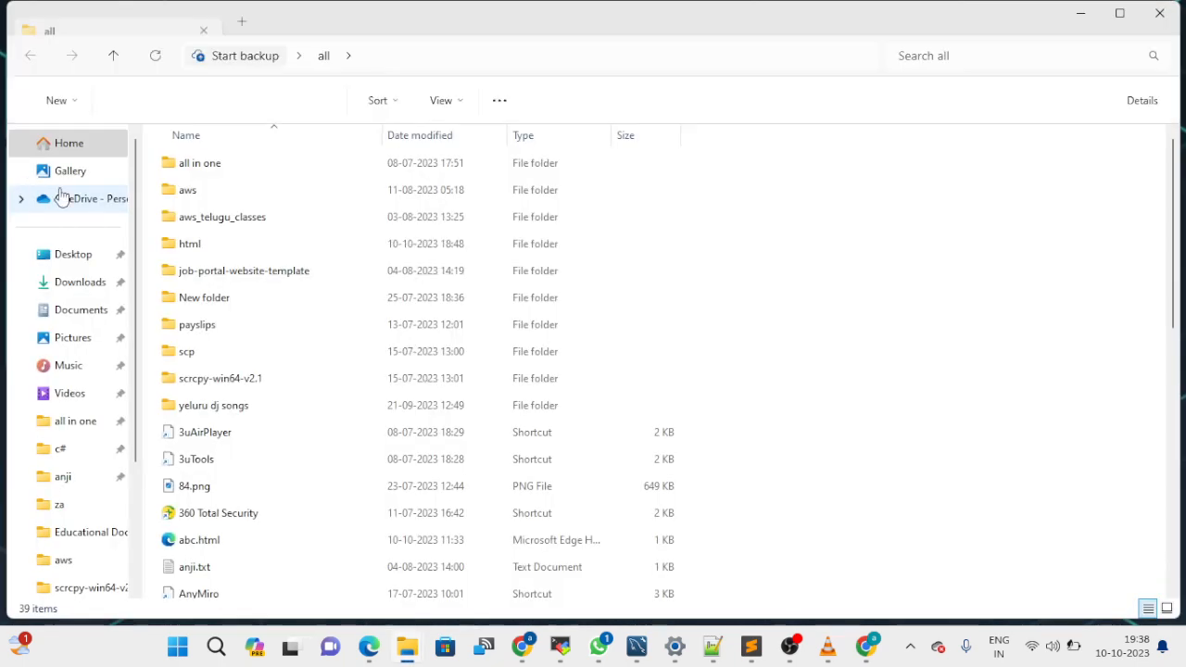
{"action": "double_click", "coordinate": [206, 198]}
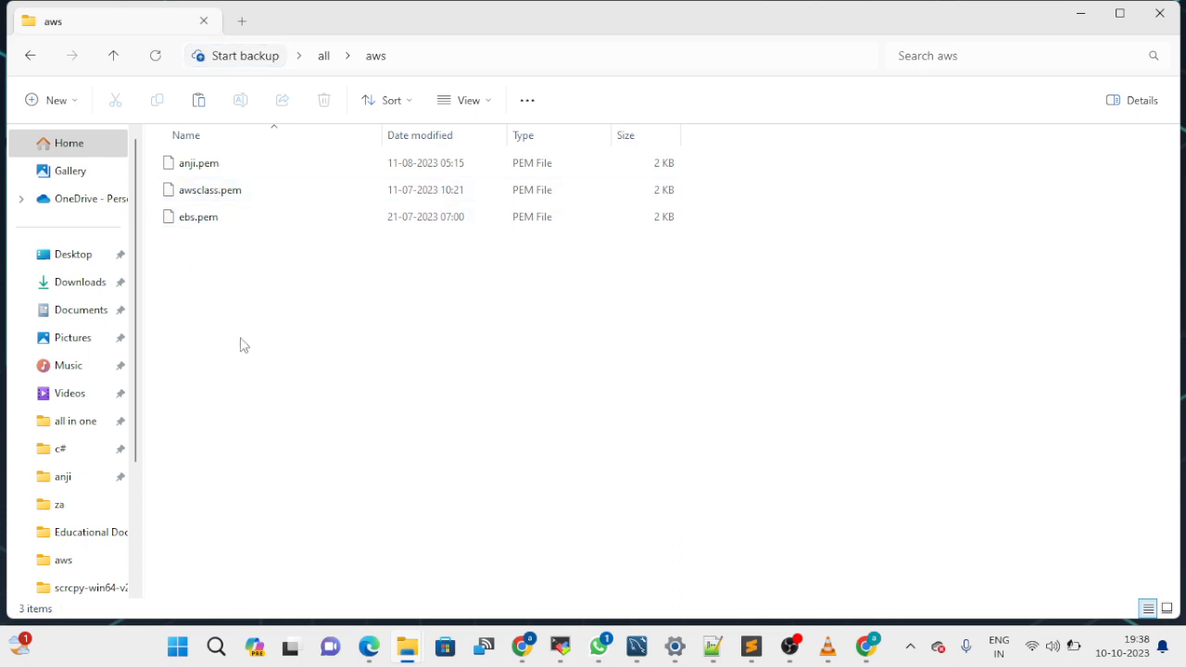
{"action": "key", "text": "ctrl+v"}
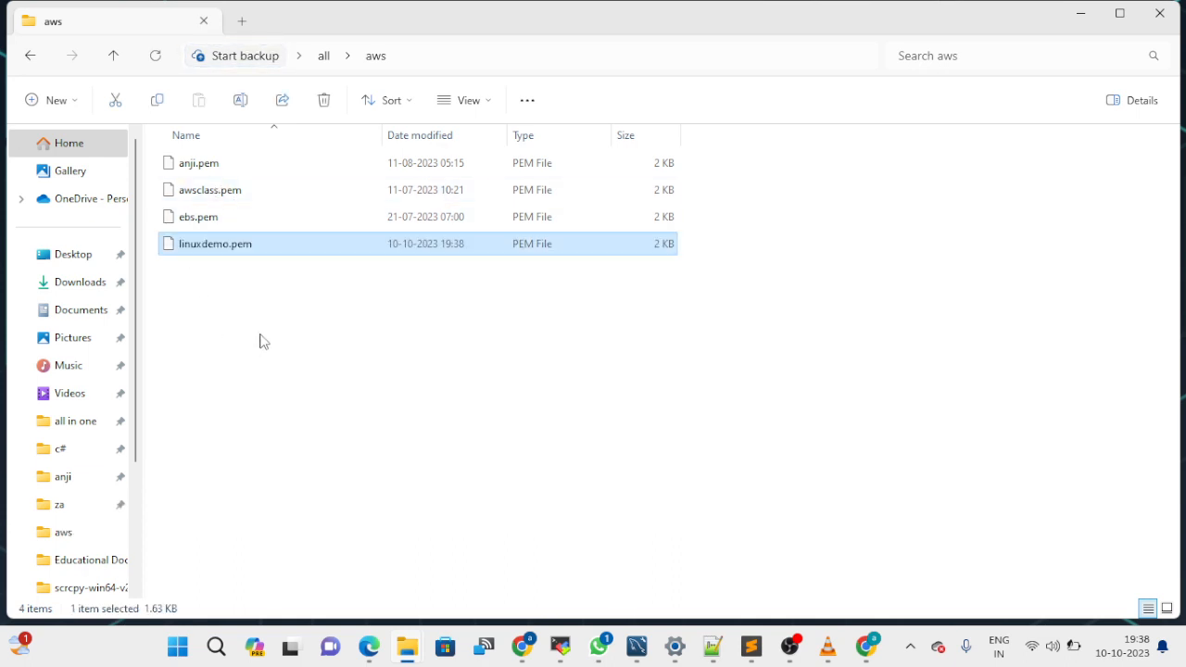
{"action": "left_click", "coordinate": [311, 318]}
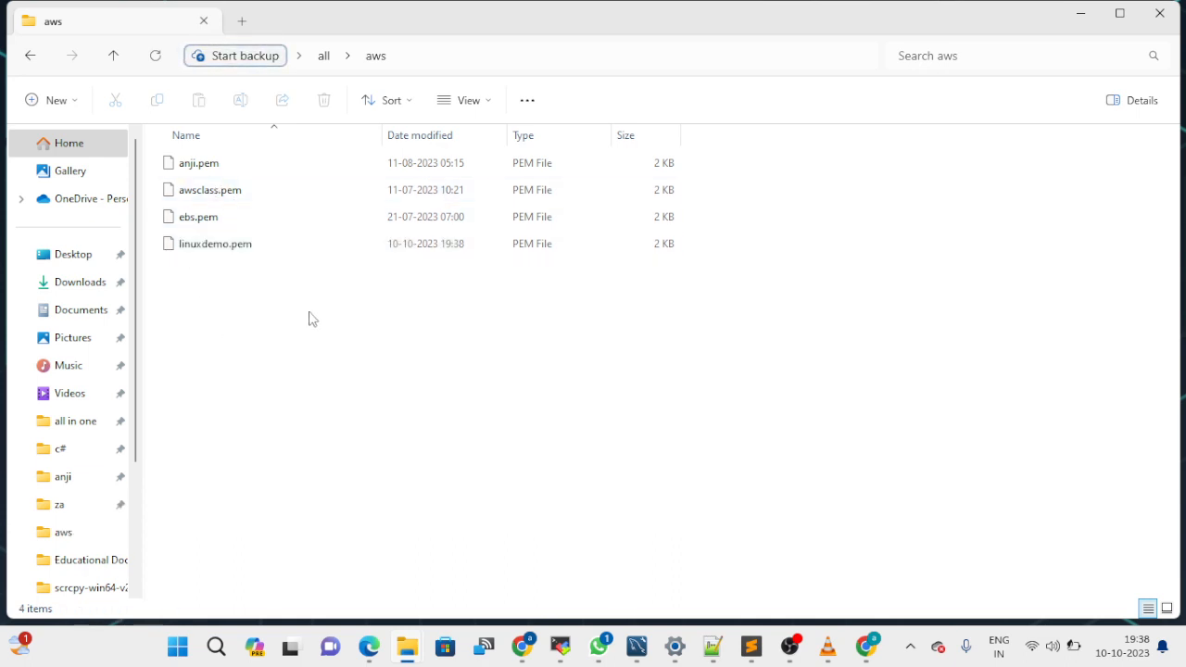
{"action": "left_click", "coordinate": [1072, 15]}
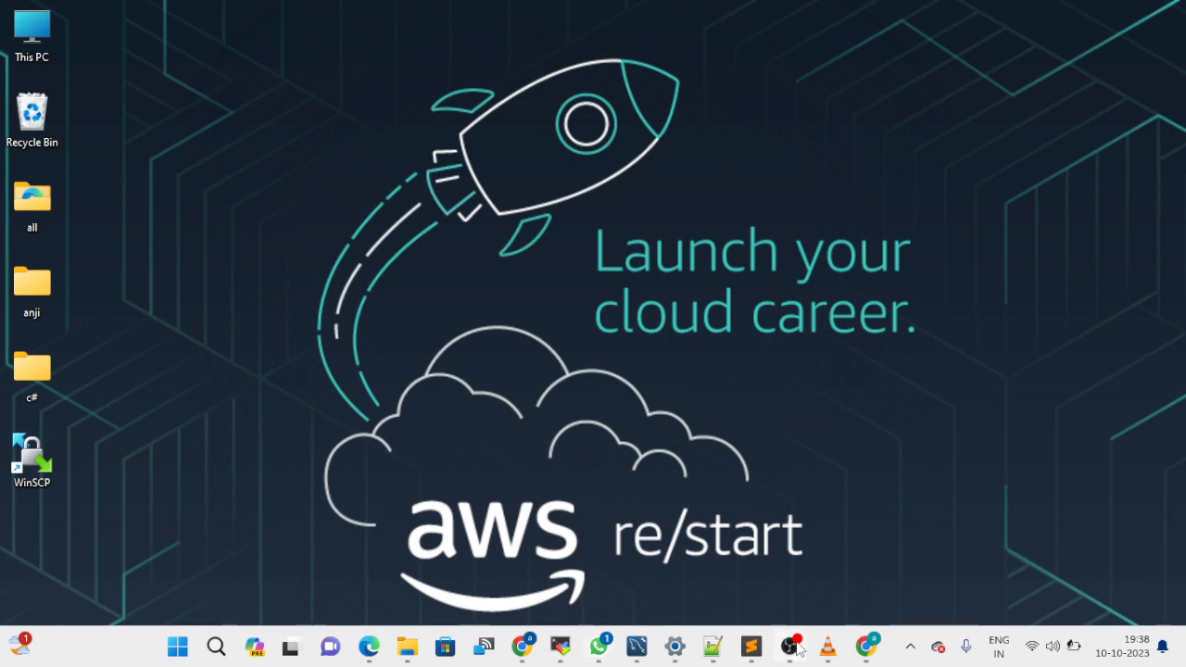
- Switch back to Chrome and examine the instance's network settings and the new security group's firewall rules
{"action": "left_click", "coordinate": [869, 649]}
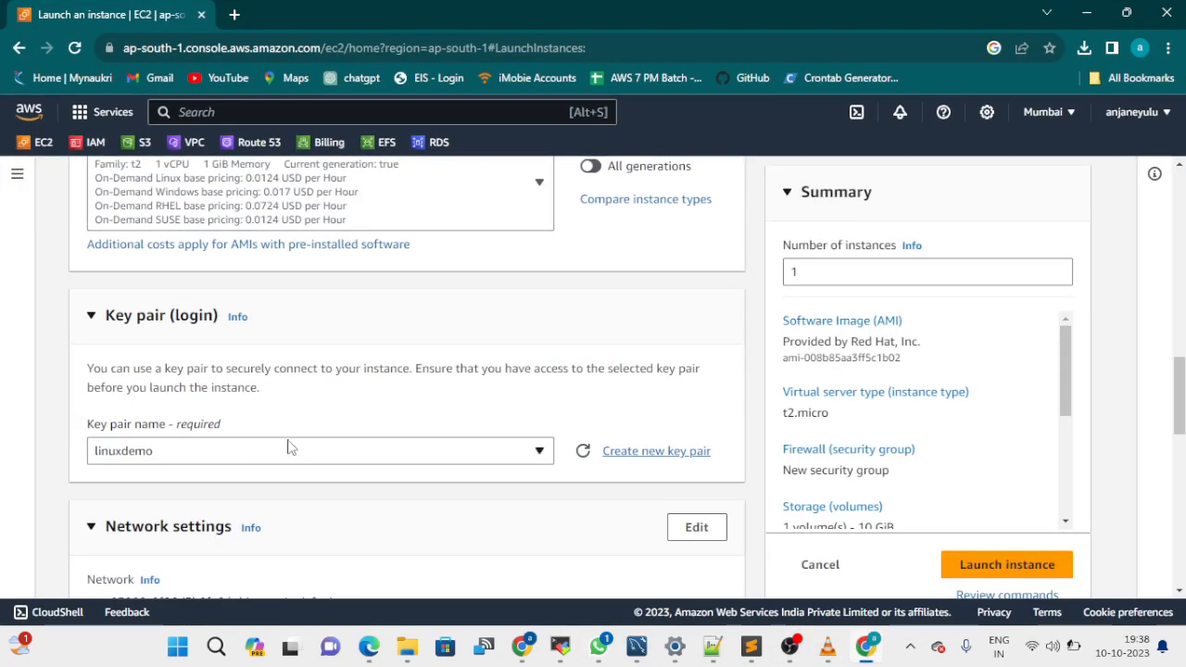
{"action": "scroll", "coordinate": [296, 447], "scroll_direction": "down", "scroll_amount": 1}
{"action": "scroll", "coordinate": [296, 447], "scroll_direction": "down", "scroll_amount": 2}
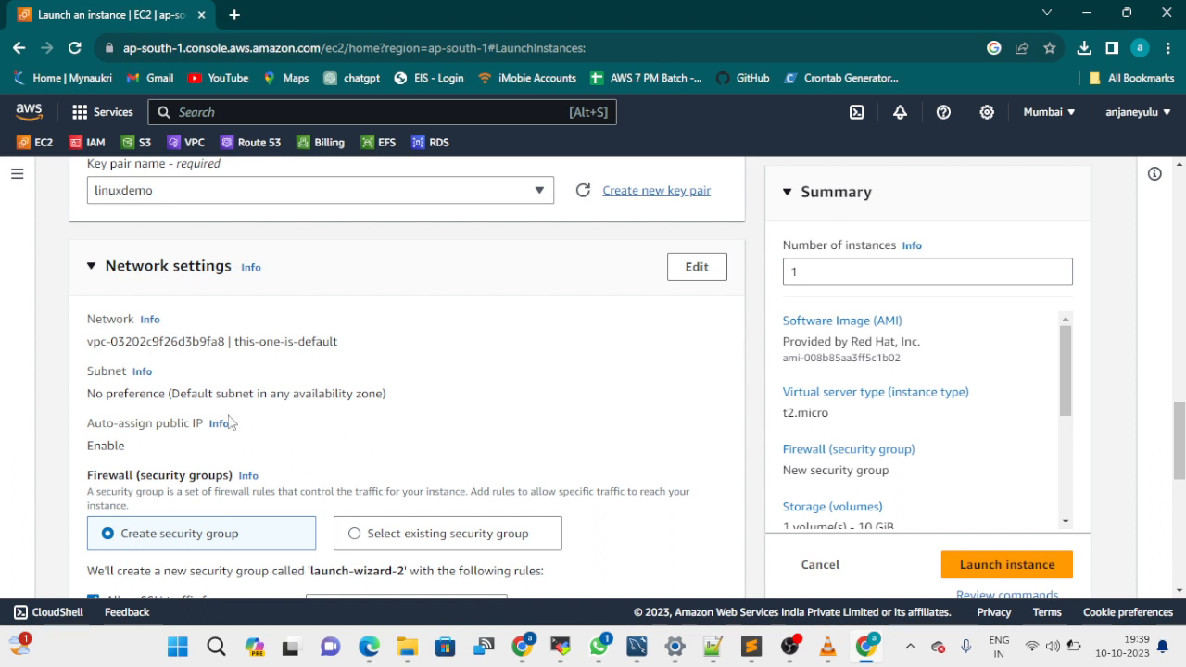
{"action": "scroll", "coordinate": [232, 423], "scroll_direction": "down", "scroll_amount": 1}
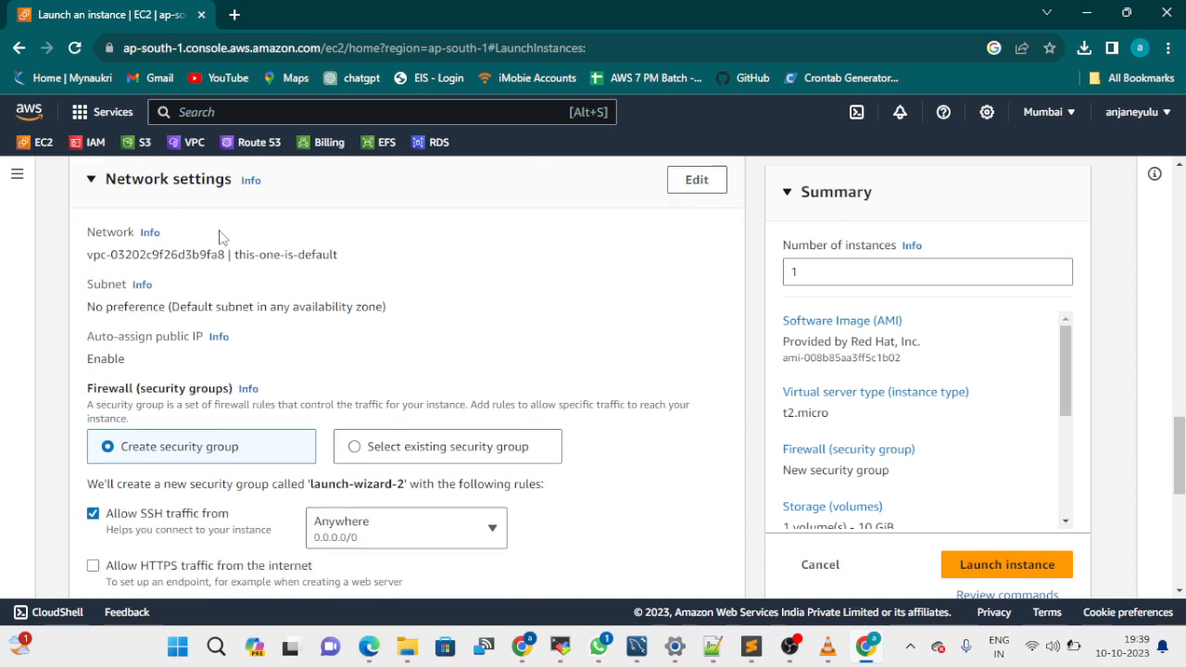
{"action": "scroll", "coordinate": [222, 239], "scroll_direction": "down", "scroll_amount": 1}
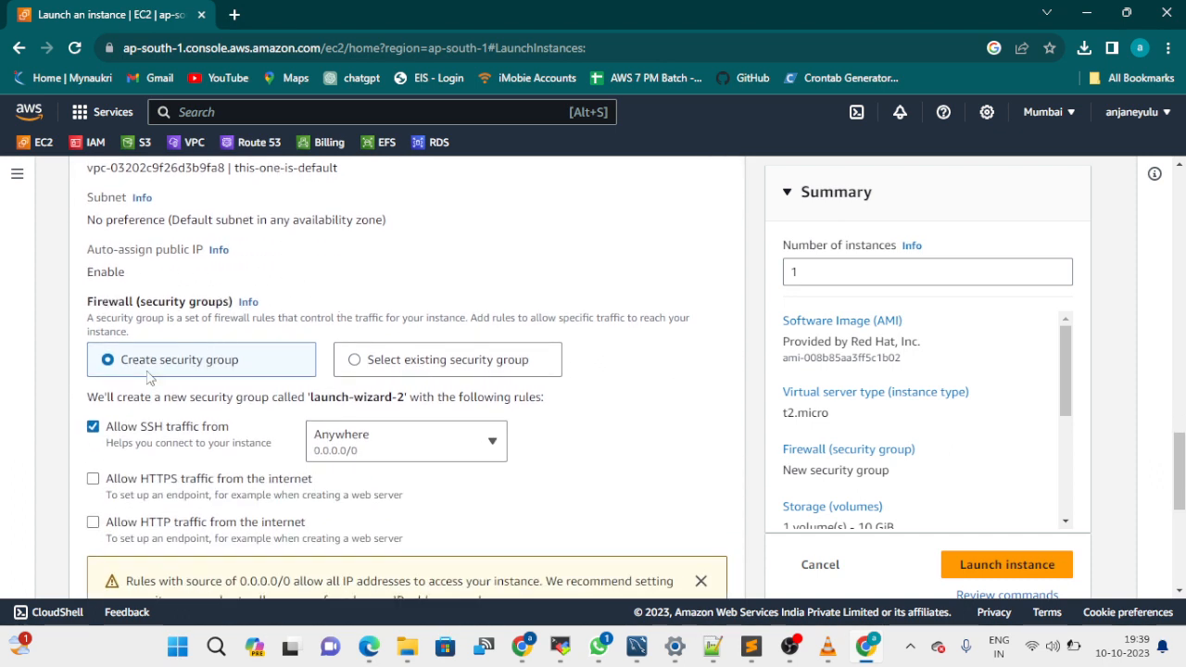
{"action": "scroll", "coordinate": [124, 389], "scroll_direction": "down", "scroll_amount": 1}
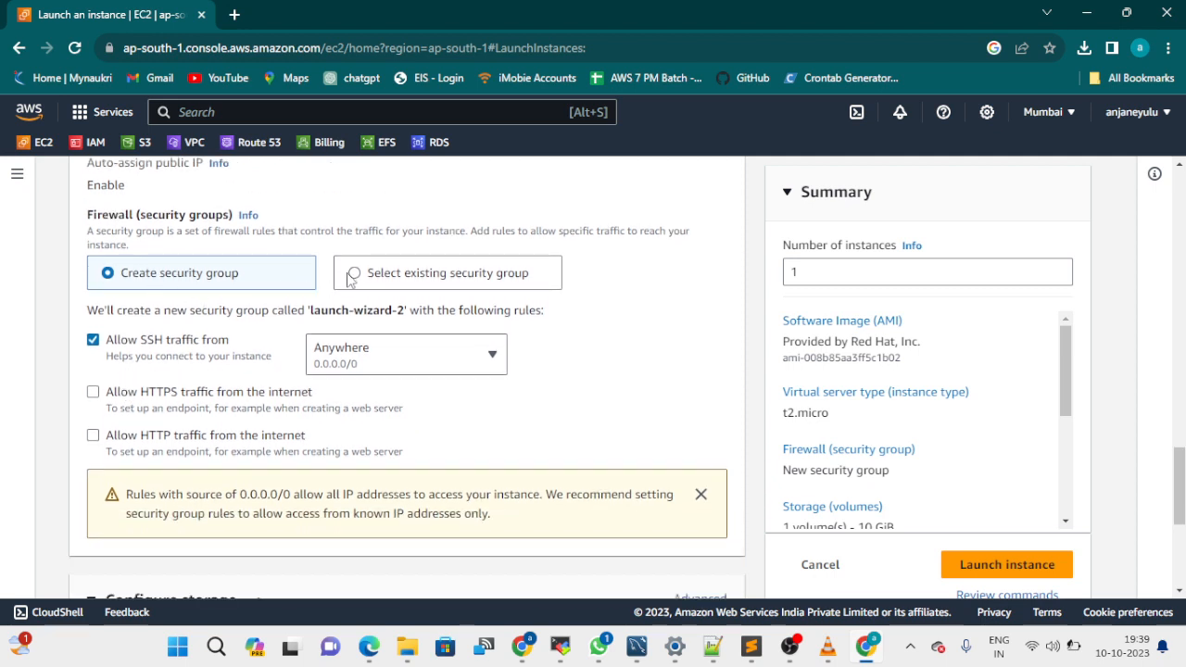
{"action": "left_click", "coordinate": [355, 280]}
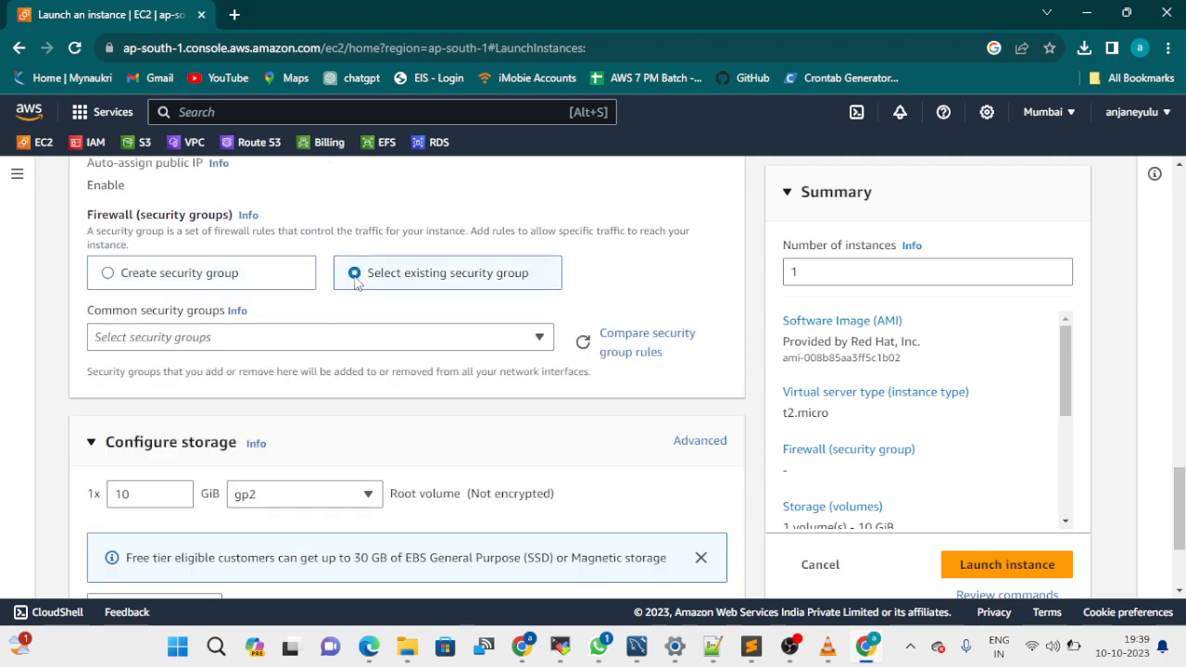
{"action": "left_click", "coordinate": [374, 342]}
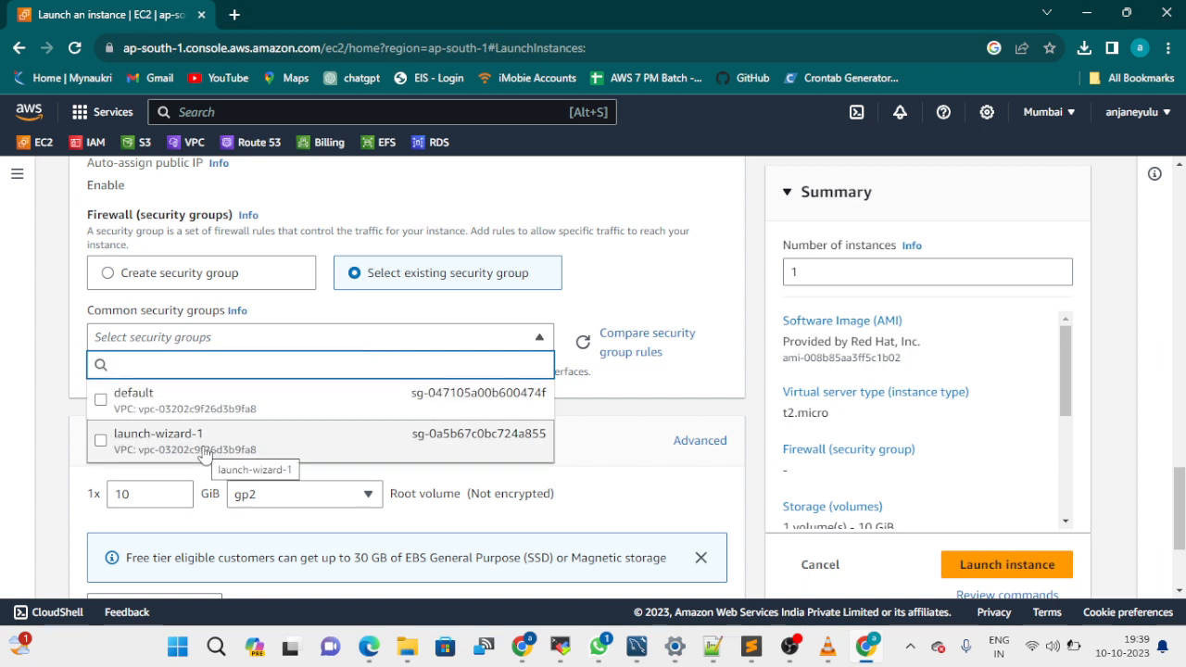
{"action": "left_click", "coordinate": [701, 269]}
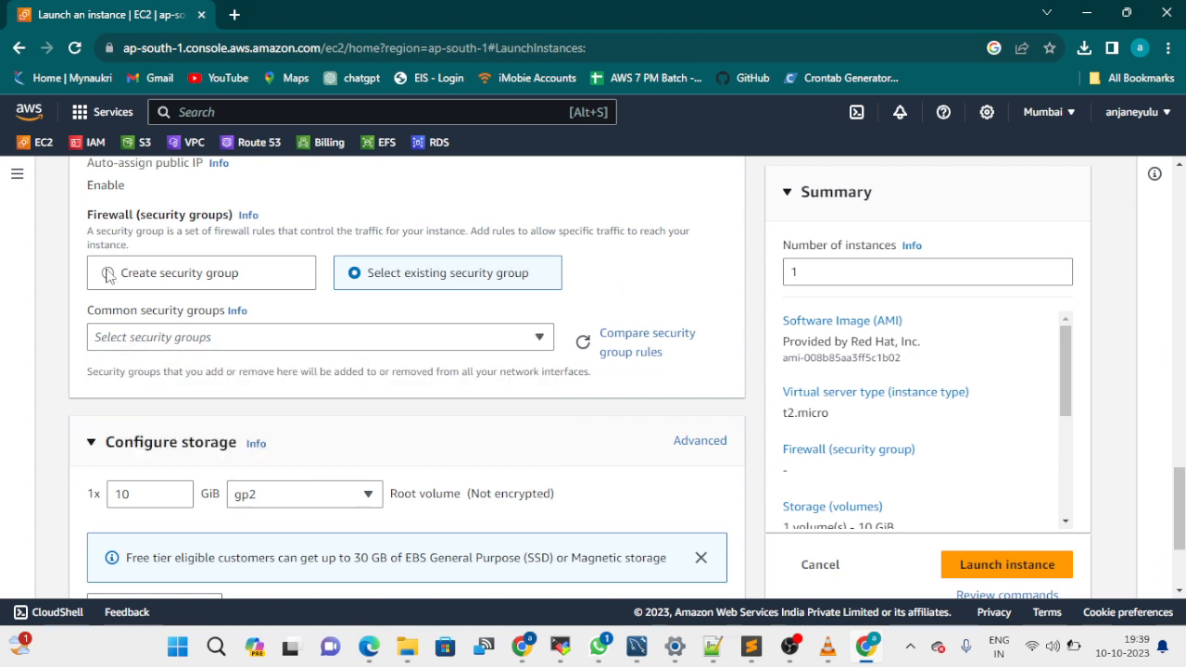
{"action": "left_click", "coordinate": [108, 274]}
- Allow HTTP traffic from the internet in the firewall rules of the new security group
{"action": "scroll", "coordinate": [65, 297], "scroll_direction": "down", "scroll_amount": 1}
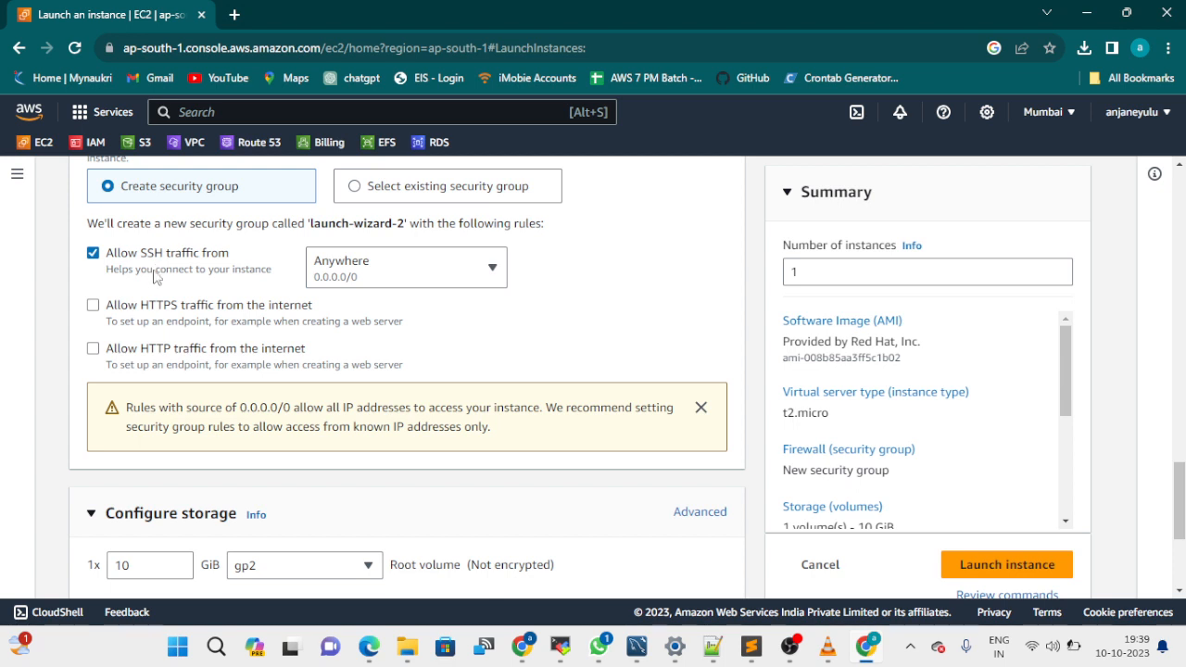
{"action": "left_click", "coordinate": [92, 349]}
{"action": "scroll", "coordinate": [182, 354], "scroll_direction": "down", "scroll_amount": 1}
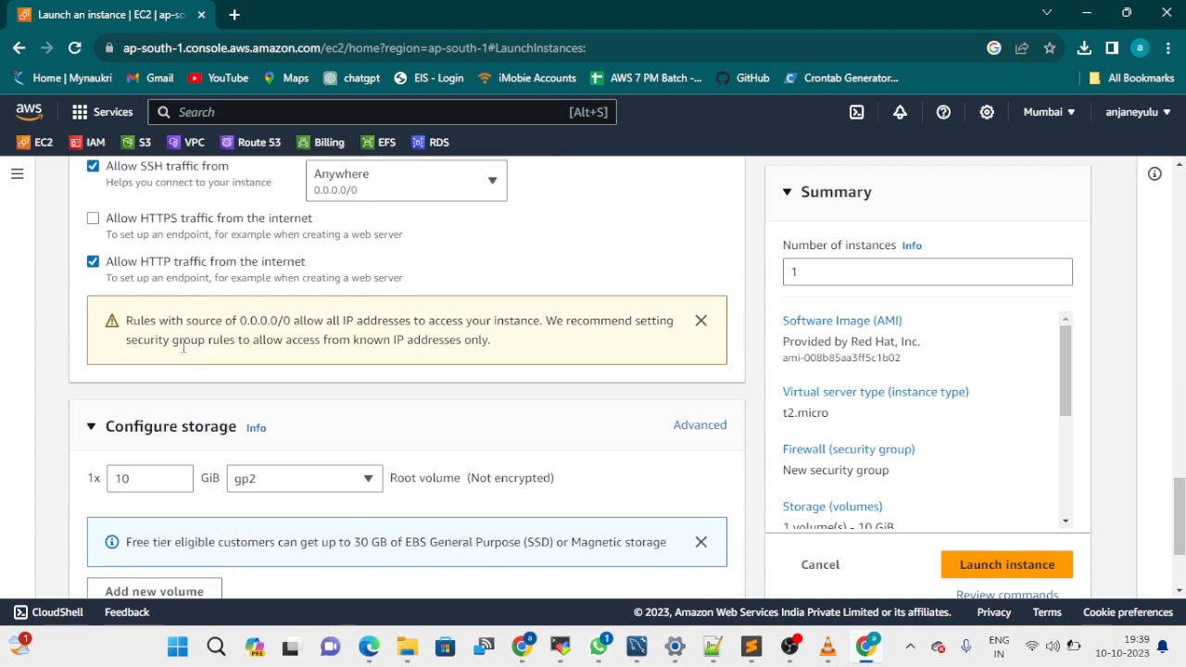
- Recheck the storage, key pair and image settings, launch the instance and open the instances list
{"action": "scroll", "coordinate": [109, 392], "scroll_direction": "down", "scroll_amount": 1}
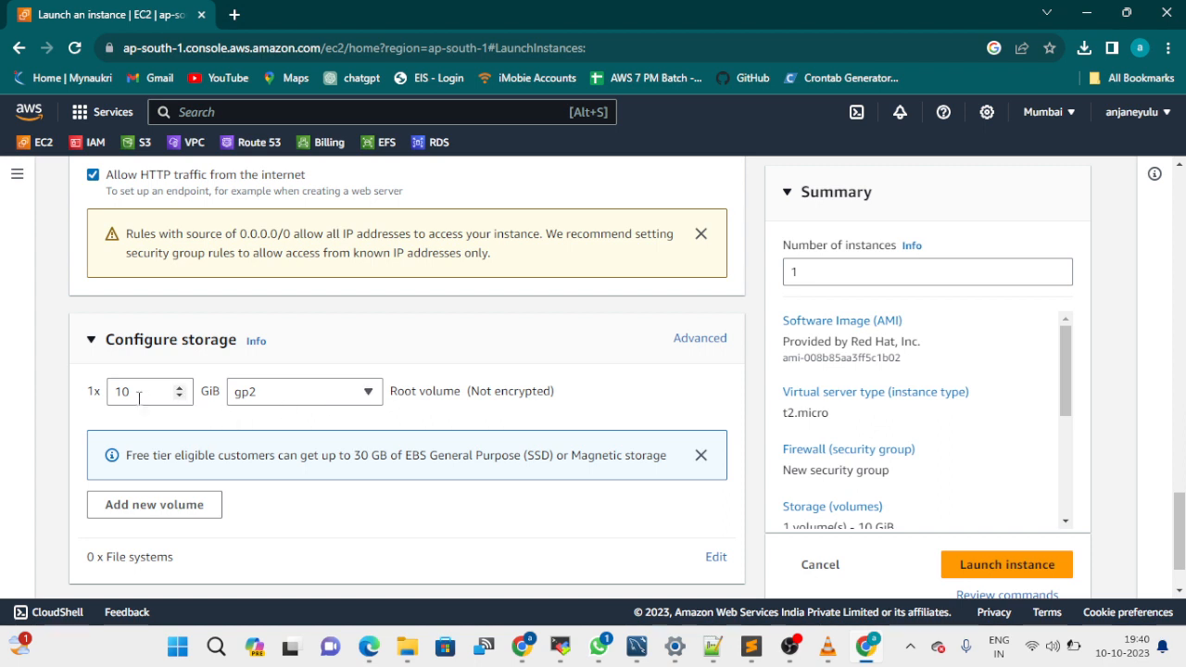
{"action": "scroll", "coordinate": [296, 426], "scroll_direction": "up", "scroll_amount": 3}
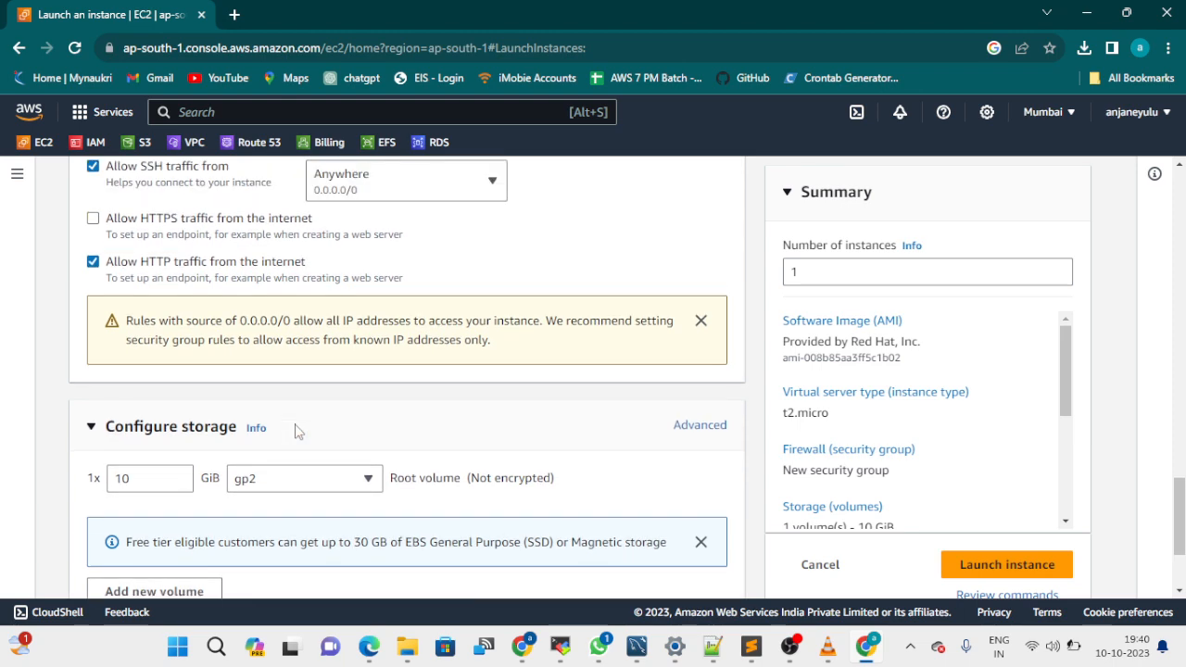
{"action": "scroll", "coordinate": [297, 428], "scroll_direction": "up", "scroll_amount": 10}
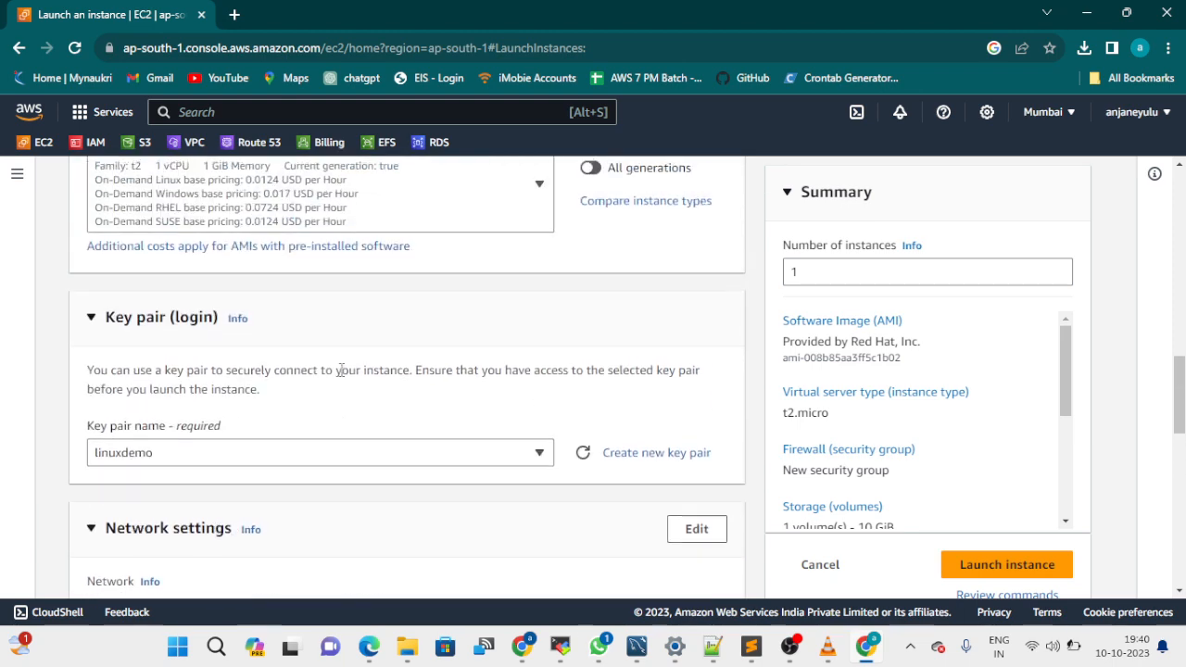
{"action": "scroll", "coordinate": [300, 359], "scroll_direction": "up", "scroll_amount": 4}
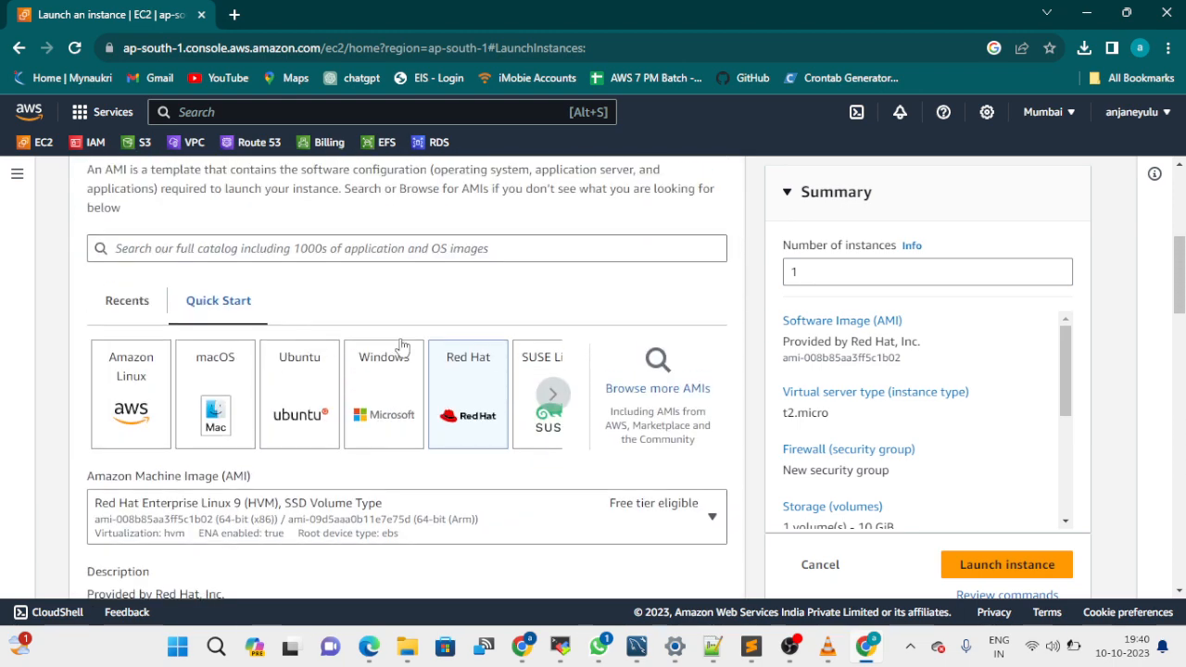
{"action": "scroll", "coordinate": [468, 357], "scroll_direction": "down", "scroll_amount": 6}
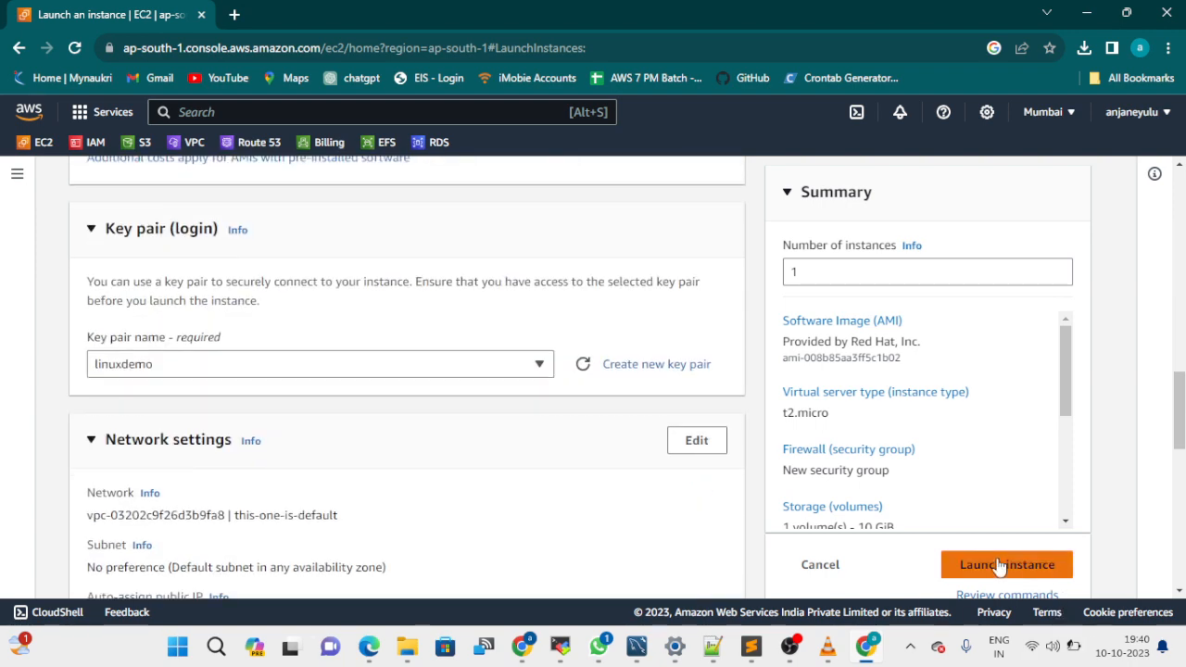
{"action": "left_click", "coordinate": [996, 567]}
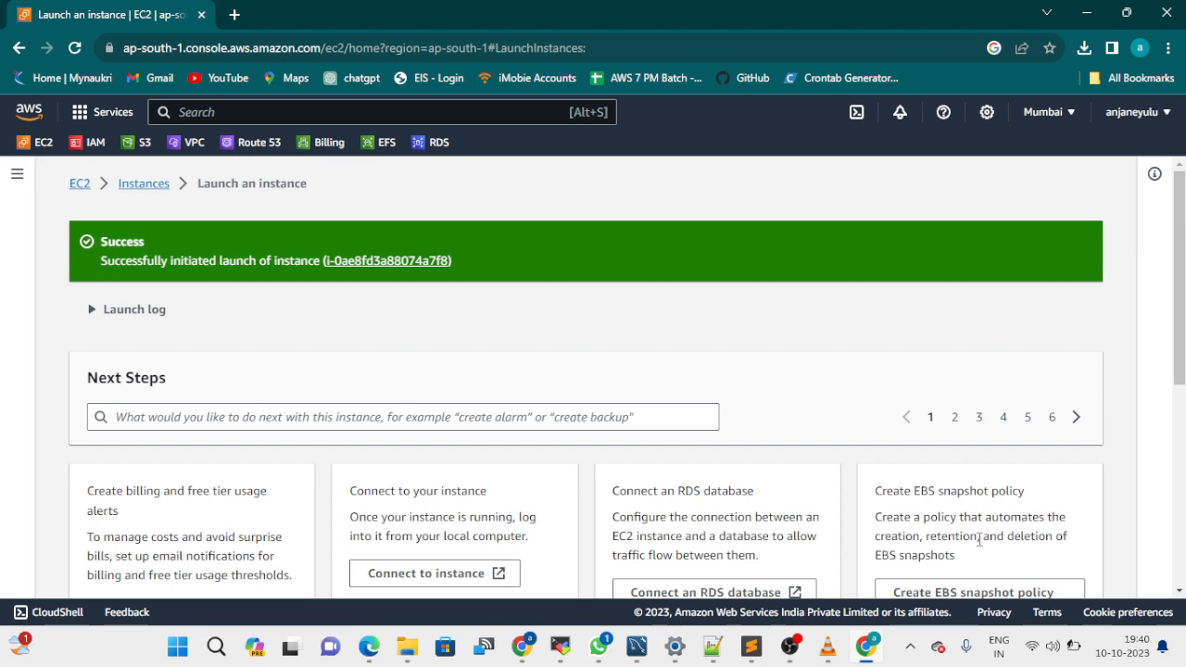
{"action": "left_click", "coordinate": [131, 186]}
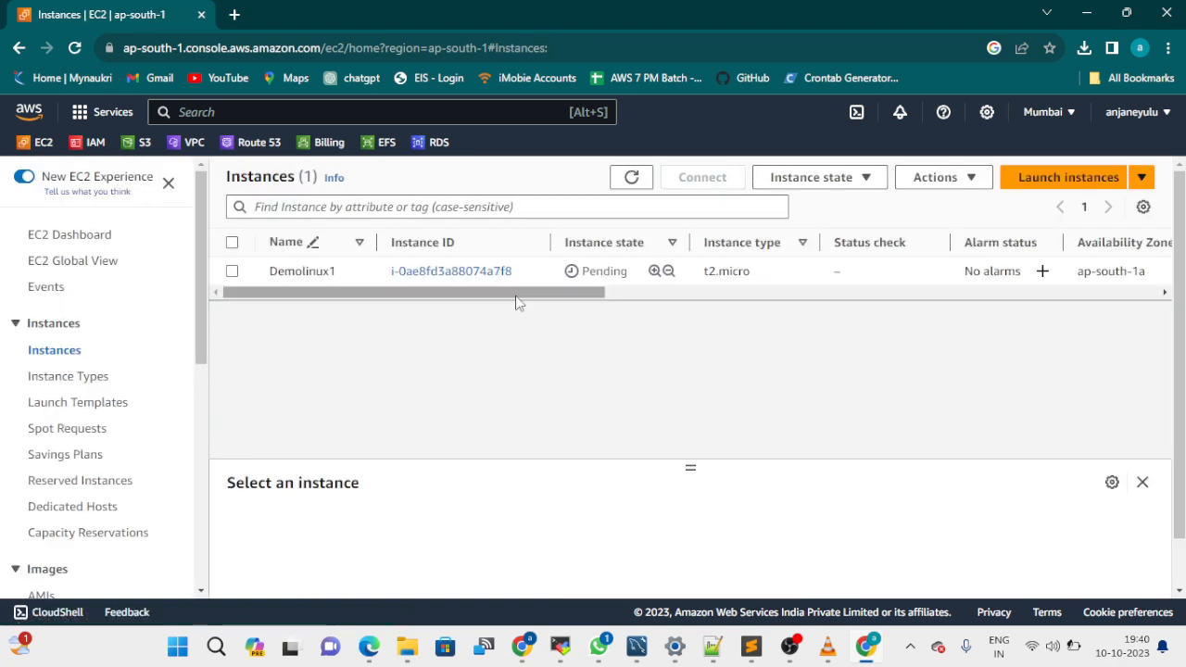
- Examine the state, type and availability zone columns of Demolinux1 in the instances list
{"action": "scroll", "coordinate": [521, 300], "scroll_direction": "right", "scroll_amount": 1}
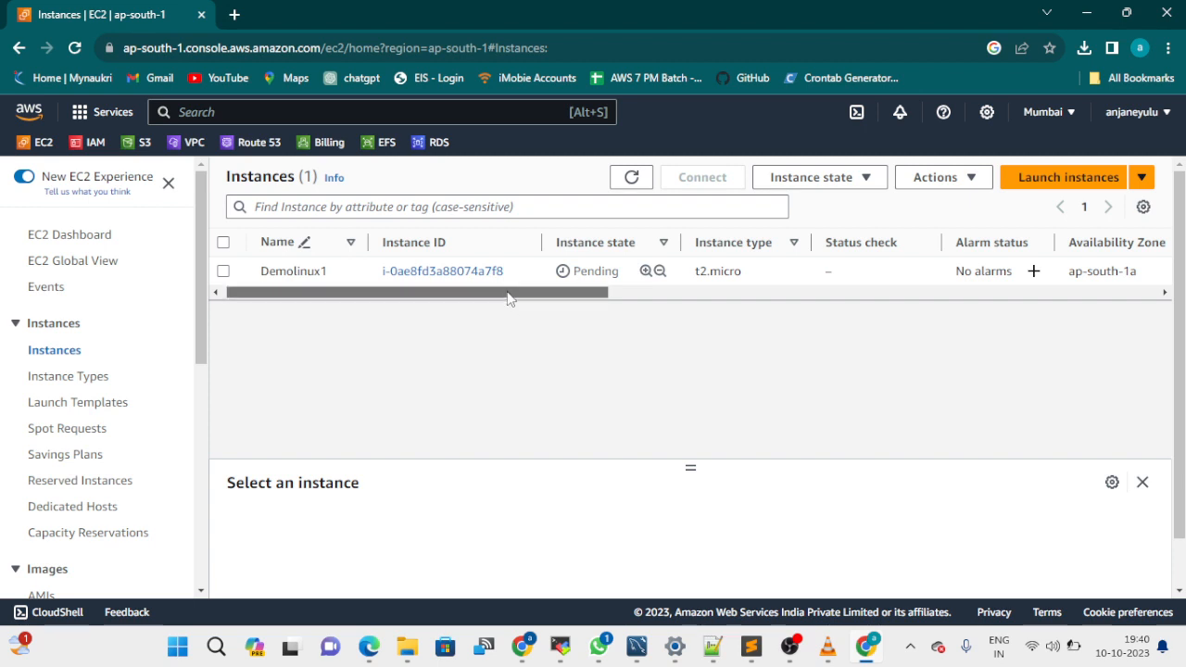
{"action": "scroll", "coordinate": [512, 297], "scroll_direction": "right", "scroll_amount": 1}
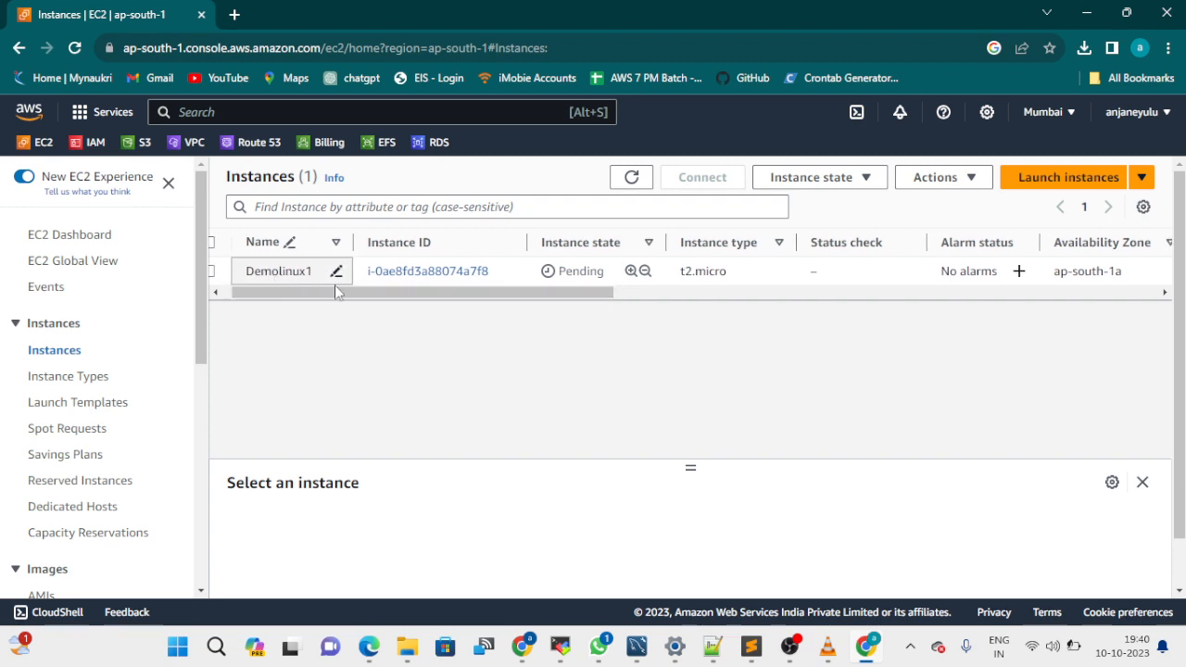
{"action": "scroll", "coordinate": [371, 292], "scroll_direction": "right", "scroll_amount": 3}
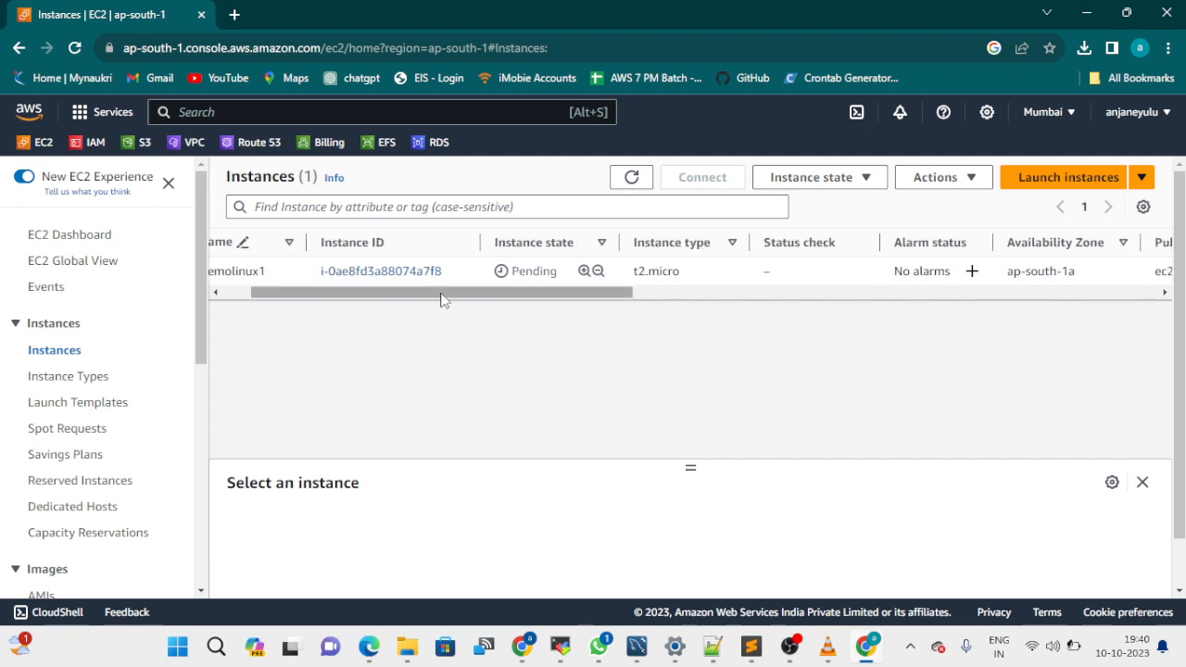
{"action": "scroll", "coordinate": [441, 299], "scroll_direction": "right", "scroll_amount": 3}
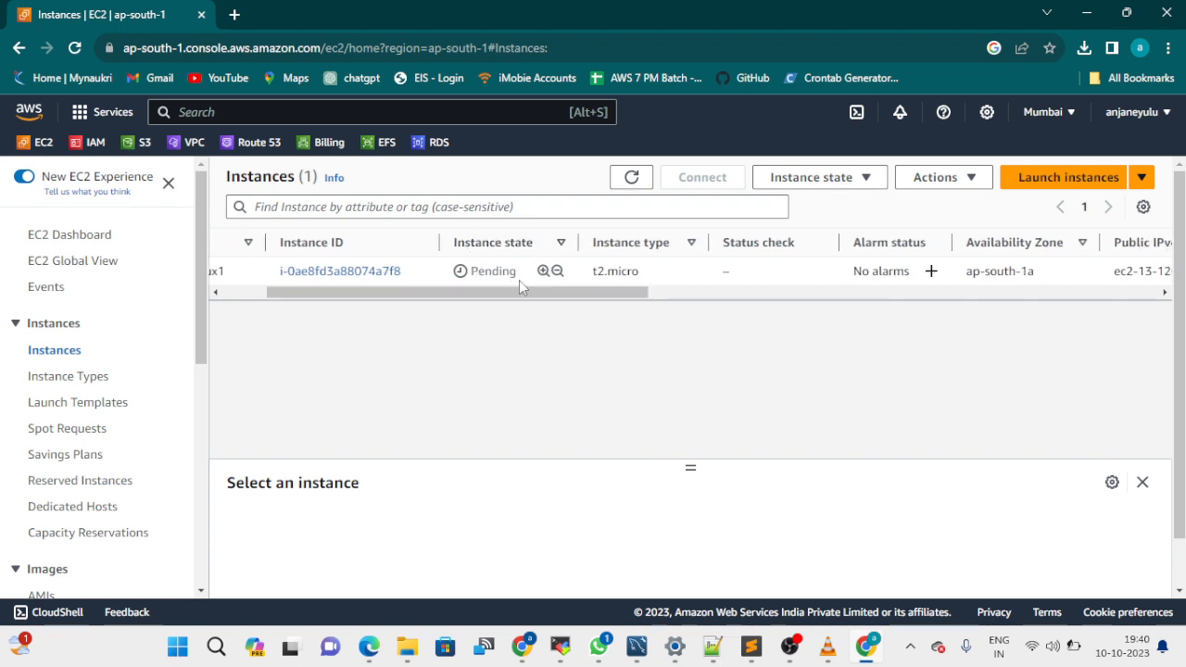
{"action": "left_click_drag", "start_coordinate": [562, 292], "coordinate": [455, 307]}
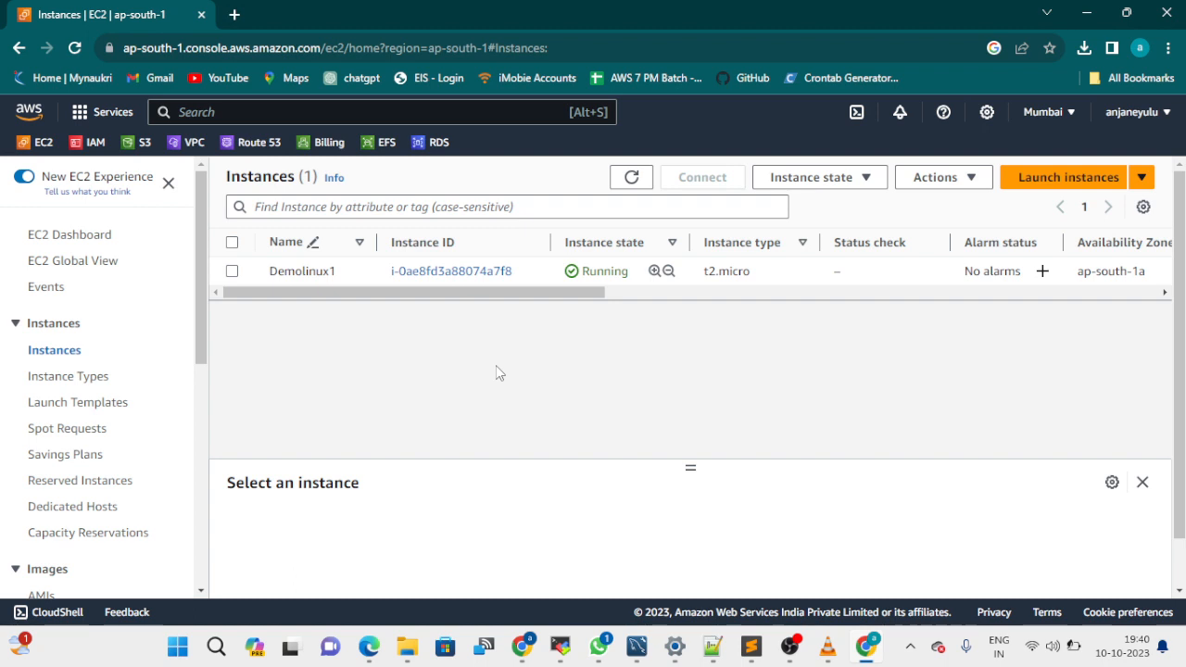
- Search the web for mobaxterm in a new browser tab
{"action": "left_click", "coordinate": [233, 15]}
{"action": "left_click", "coordinate": [291, 51]}
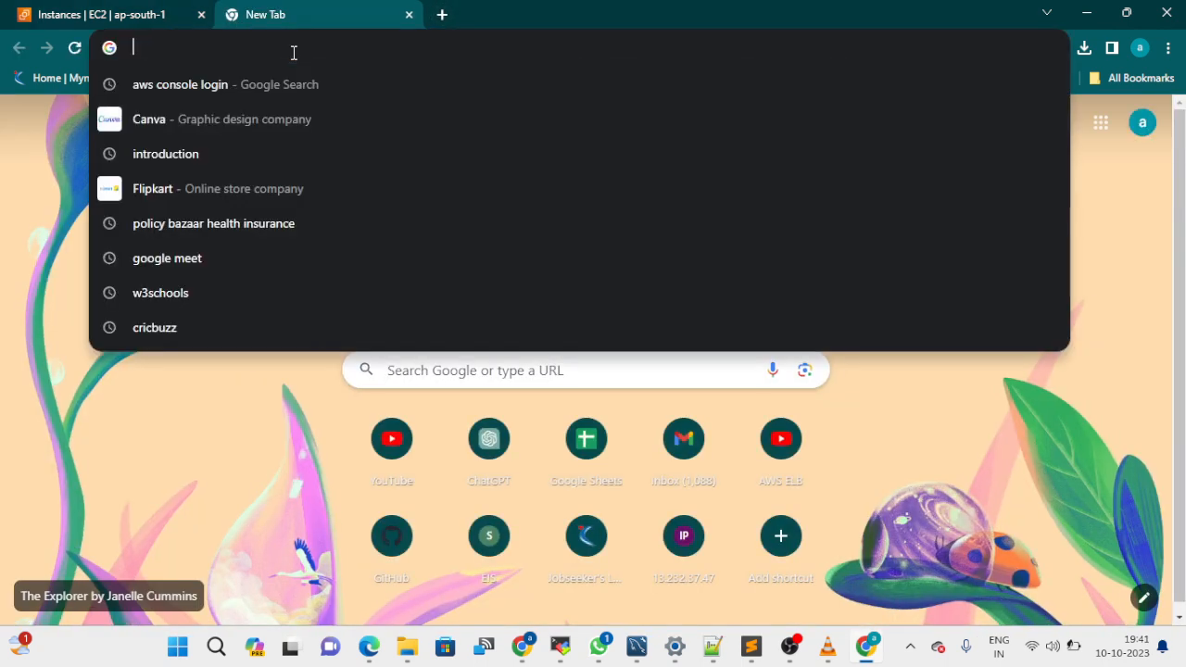
{"action": "type", "text": "moba"}
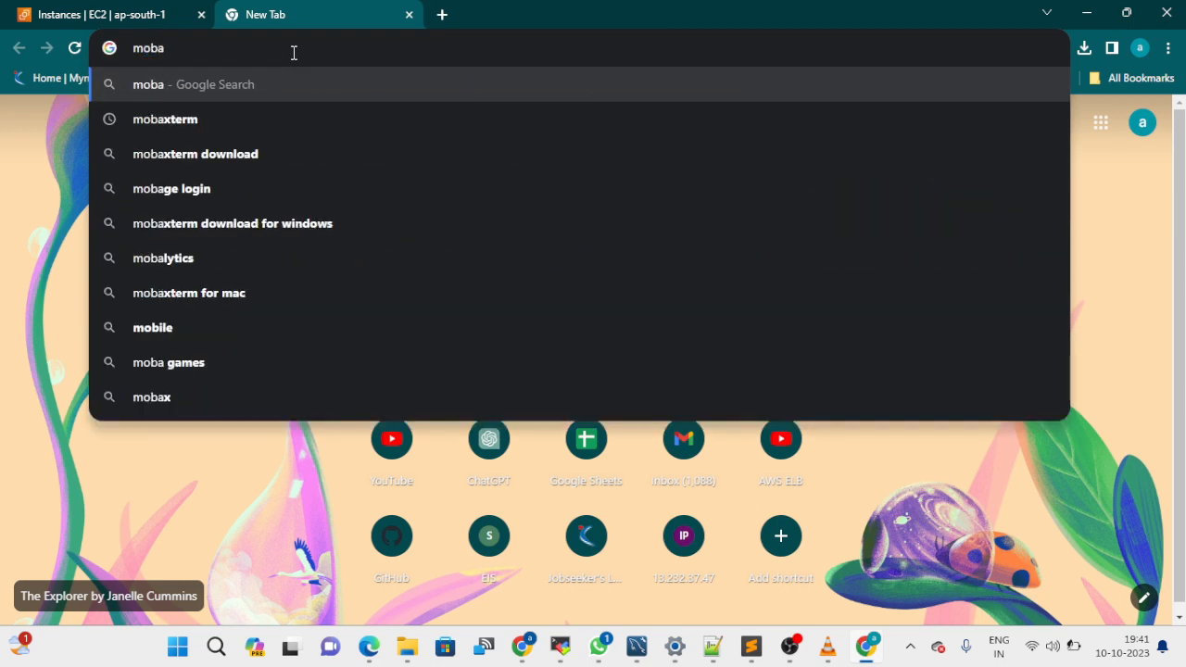
{"action": "type", "text": "xet"}
{"action": "key", "text": "Down"}
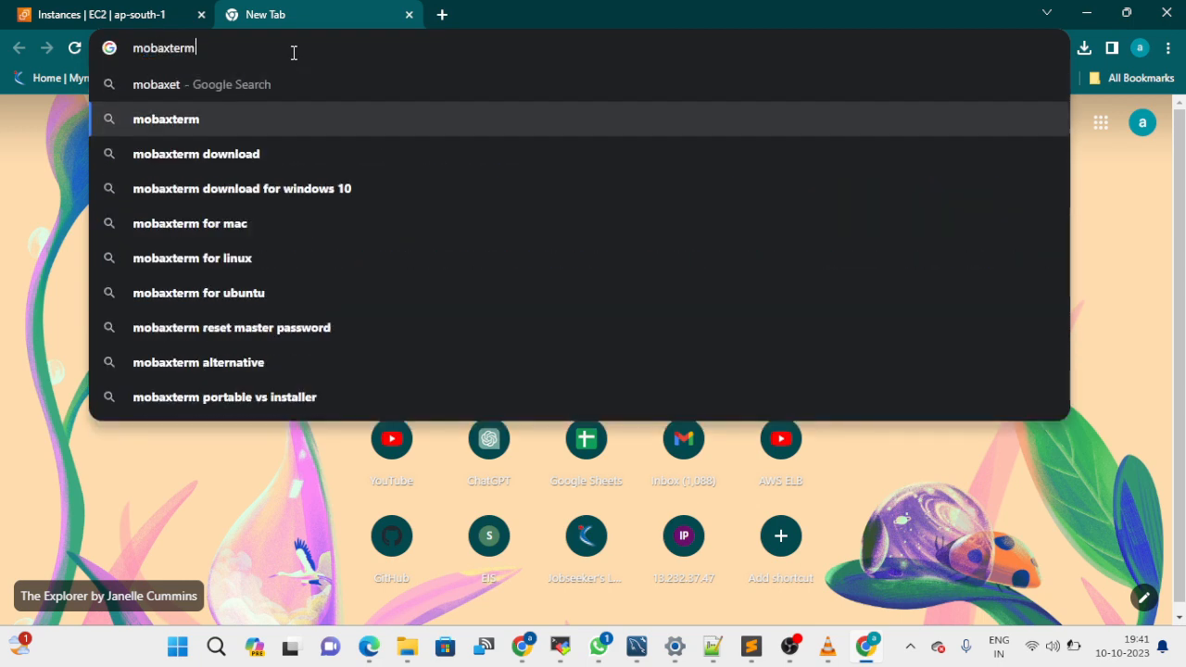
{"action": "key", "text": "Return"}
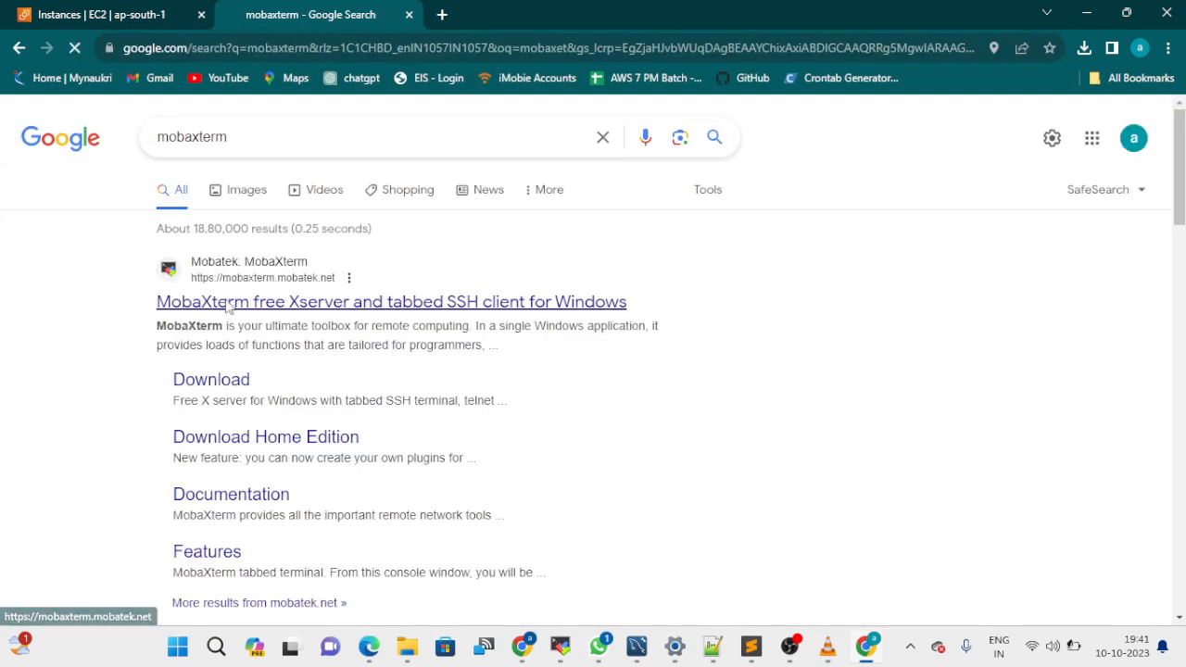
- Look over the MobaXterm home page from the first search result and return to the results
{"action": "left_click", "coordinate": [227, 303]}
{"action": "scroll", "coordinate": [454, 319], "scroll_direction": "down", "scroll_amount": 6}
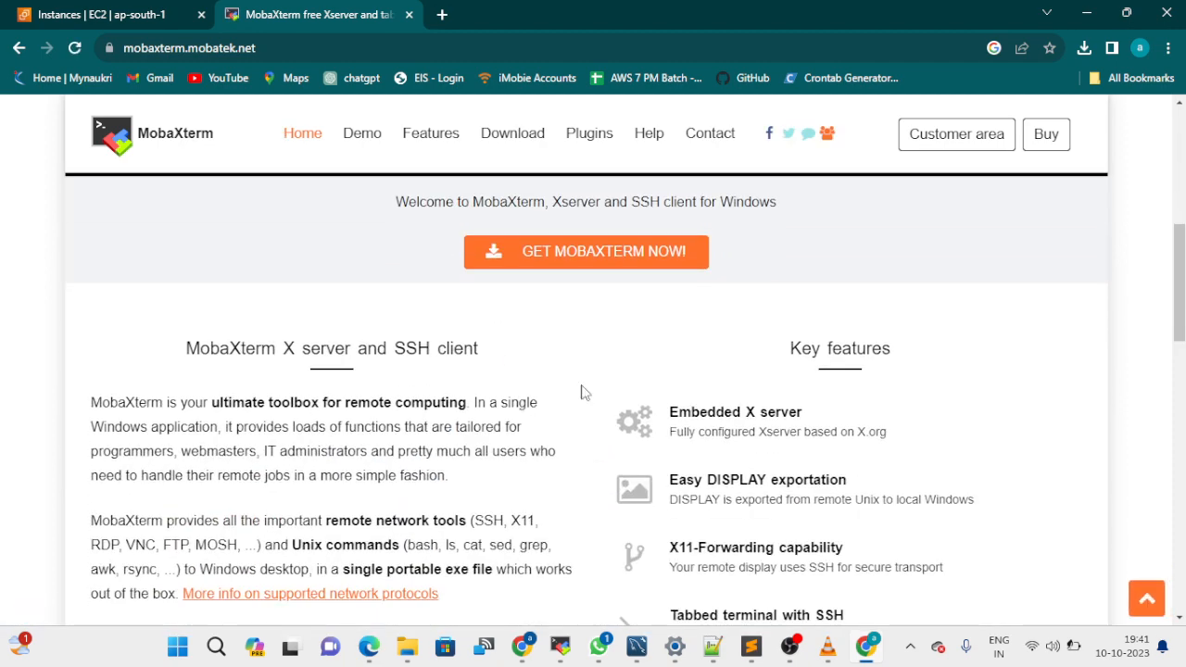
{"action": "scroll", "coordinate": [575, 310], "scroll_direction": "up", "scroll_amount": 6}
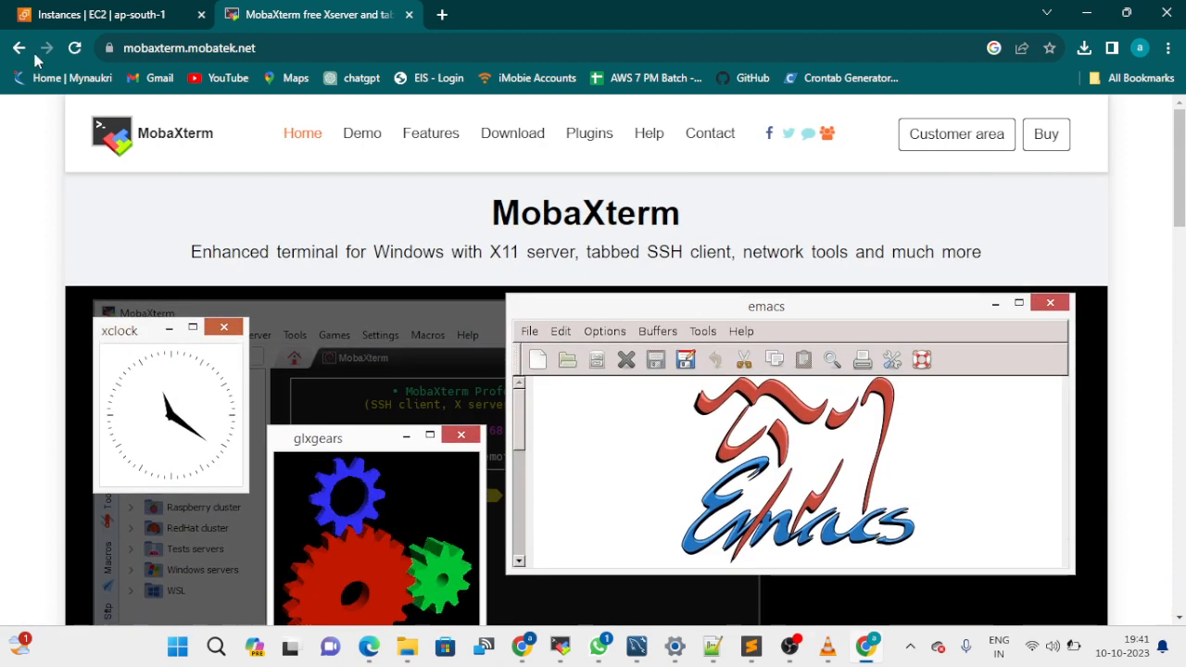
{"action": "left_click", "coordinate": [18, 48]}
- Download the portable edition of MobaXterm Home Edition v23.3 from its download page and check the recent downloads
{"action": "left_click", "coordinate": [222, 380]}
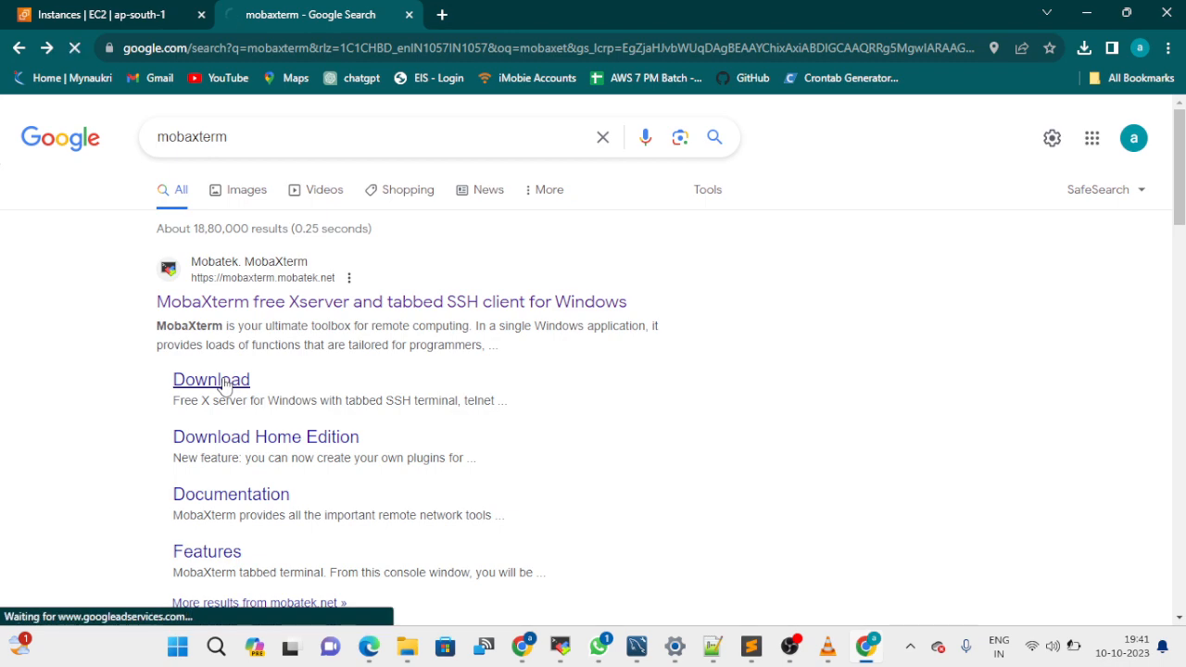
{"action": "scroll", "coordinate": [408, 277], "scroll_direction": "down", "scroll_amount": 2}
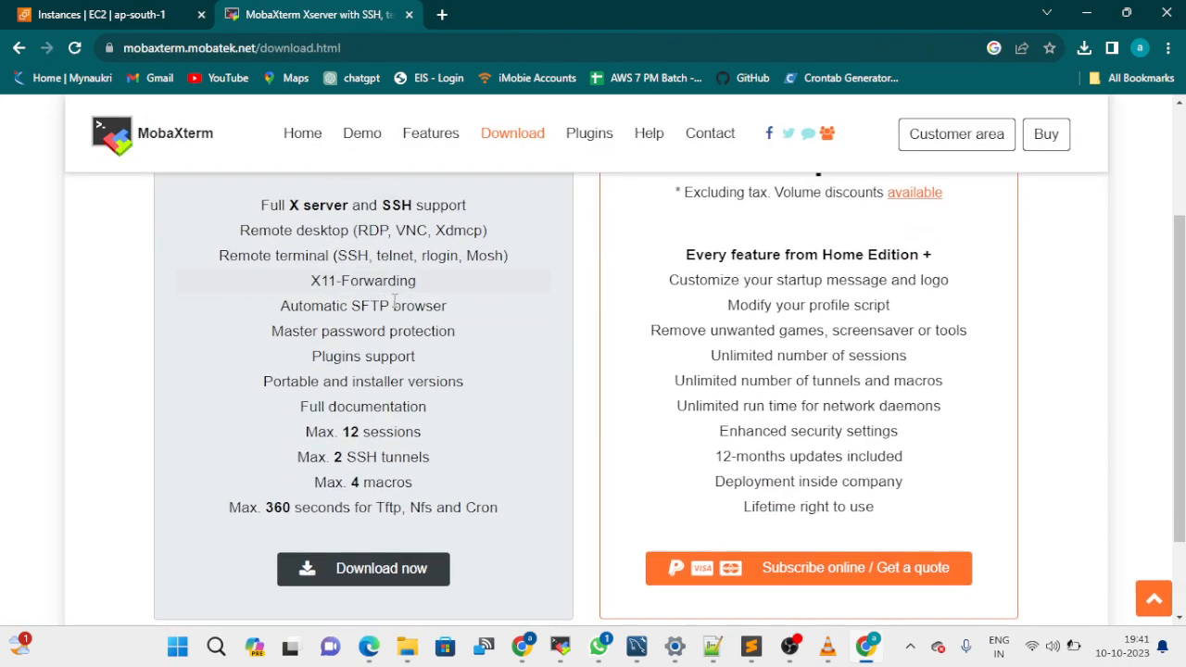
{"action": "scroll", "coordinate": [389, 417], "scroll_direction": "down", "scroll_amount": 1}
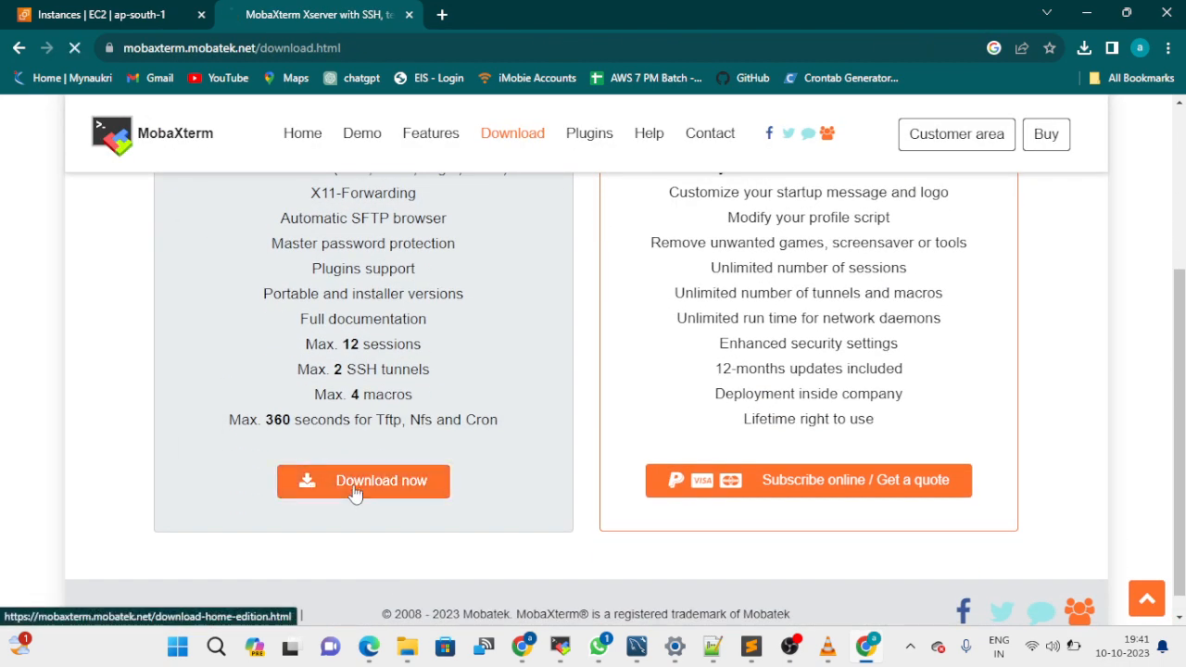
{"action": "left_click", "coordinate": [354, 491]}
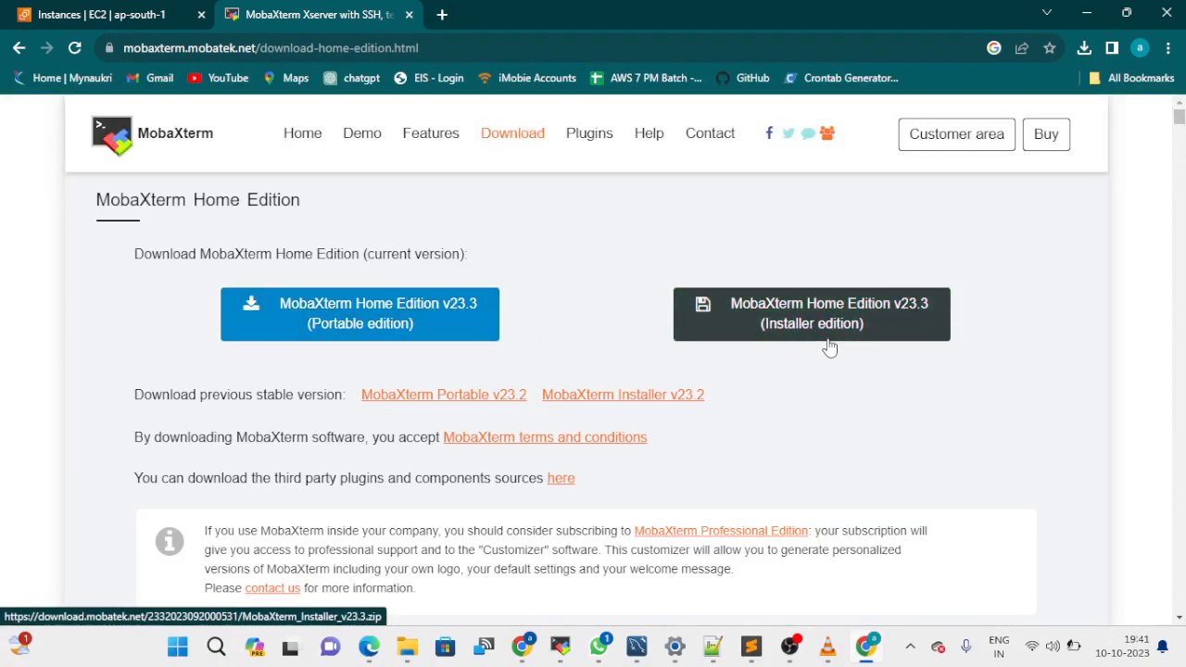
{"action": "left_click", "coordinate": [316, 317]}
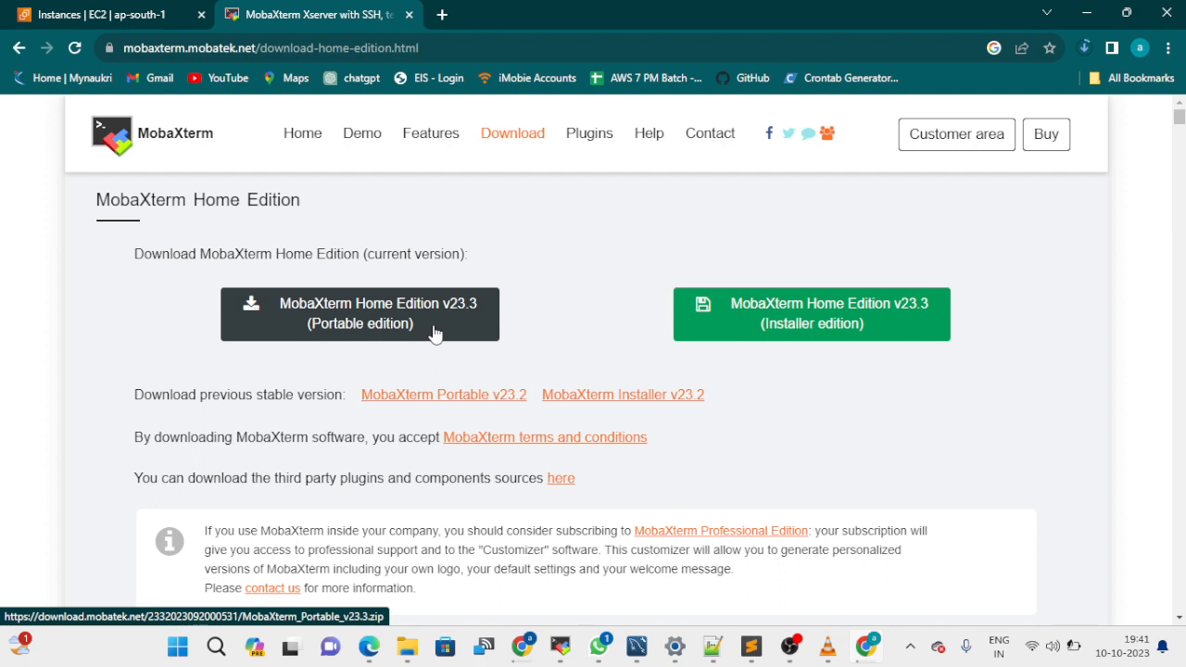
{"action": "left_click", "coordinate": [1084, 48]}
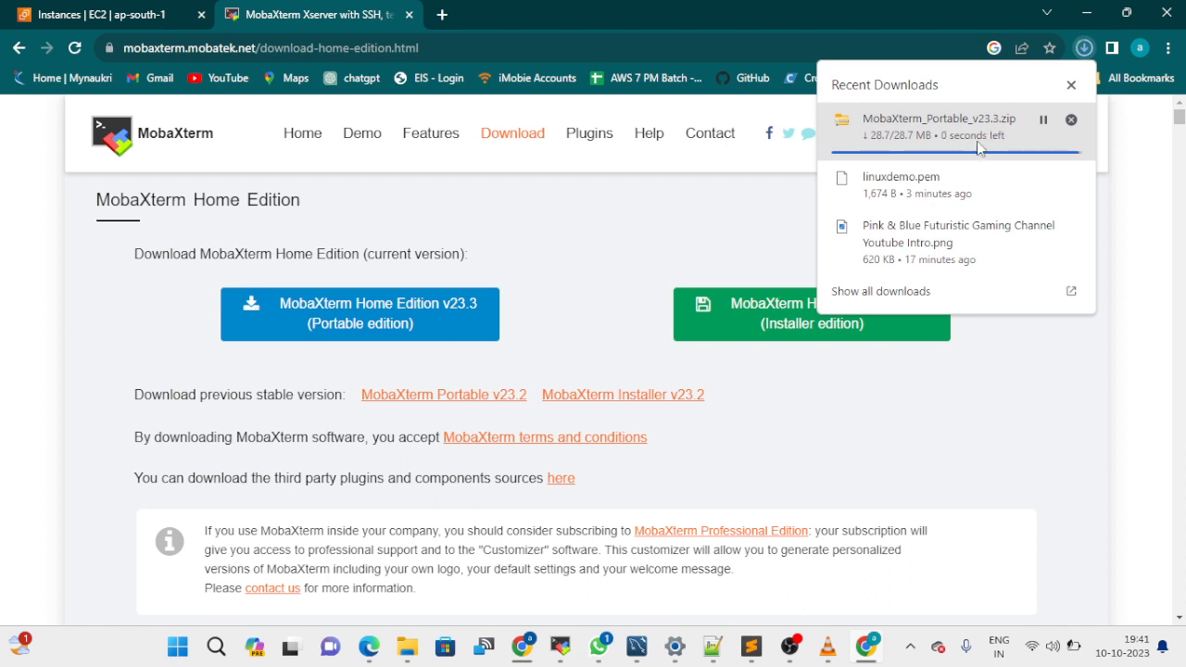
{"action": "left_click", "coordinate": [1071, 85]}
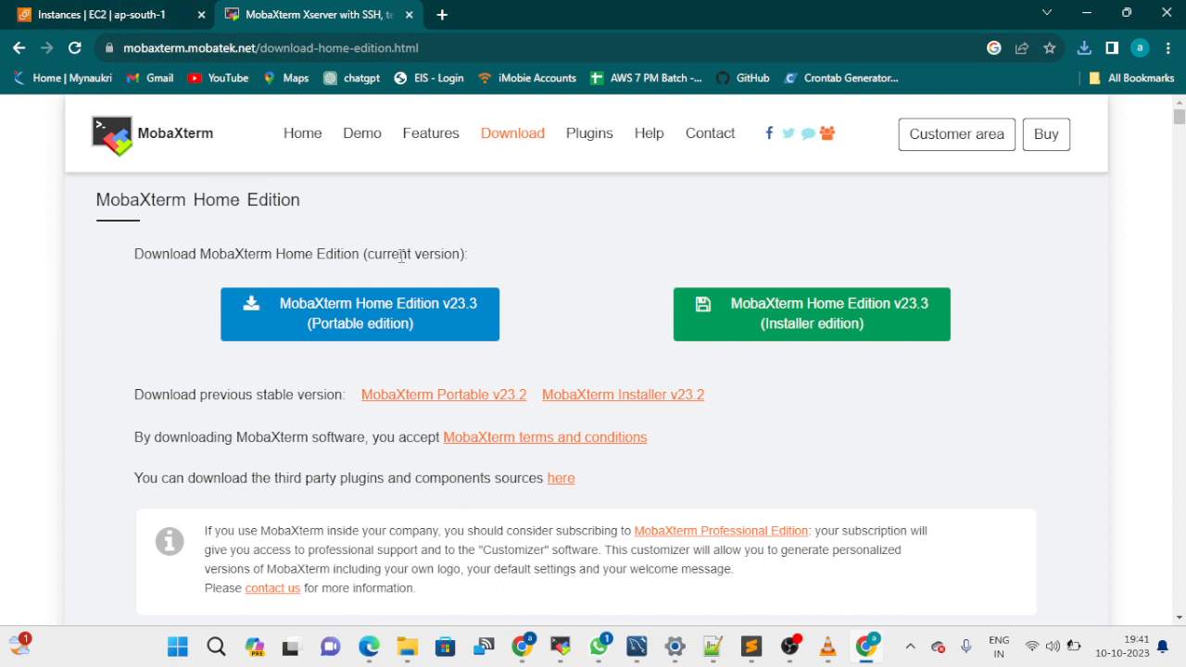
- Switch to the installed MobaXterm_Personal_23.1.exe and close its two old terminal sessions
{"action": "left_click", "coordinate": [216, 650]}
{"action": "type", "text": "mob"}
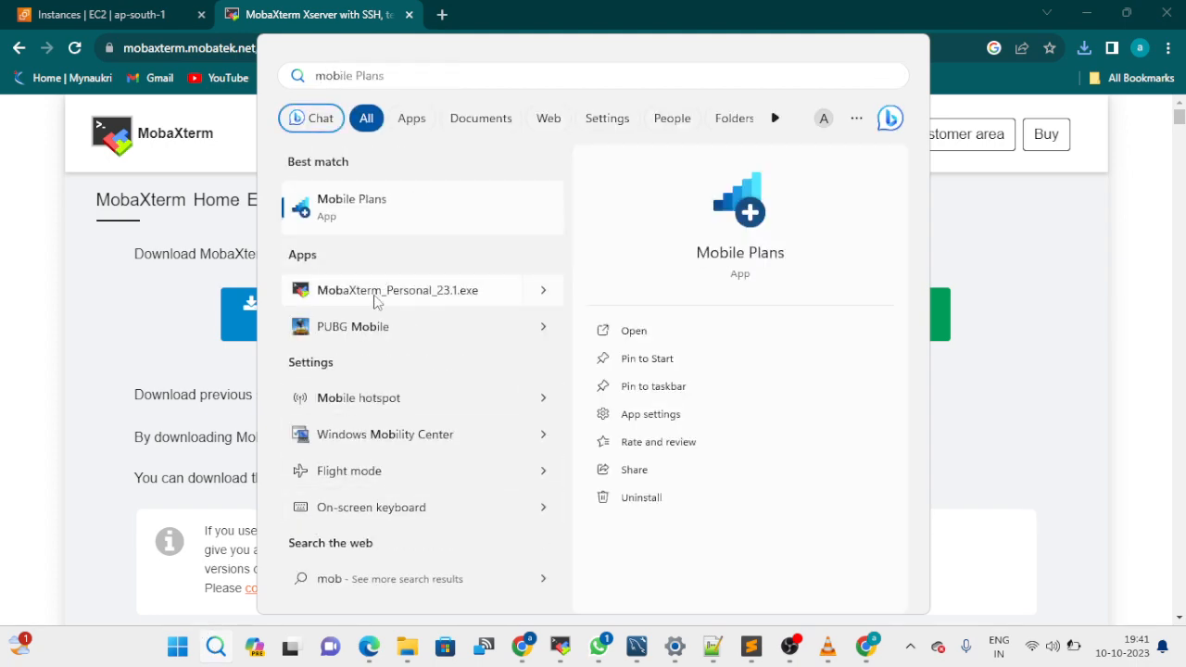
{"action": "left_click", "coordinate": [375, 292]}
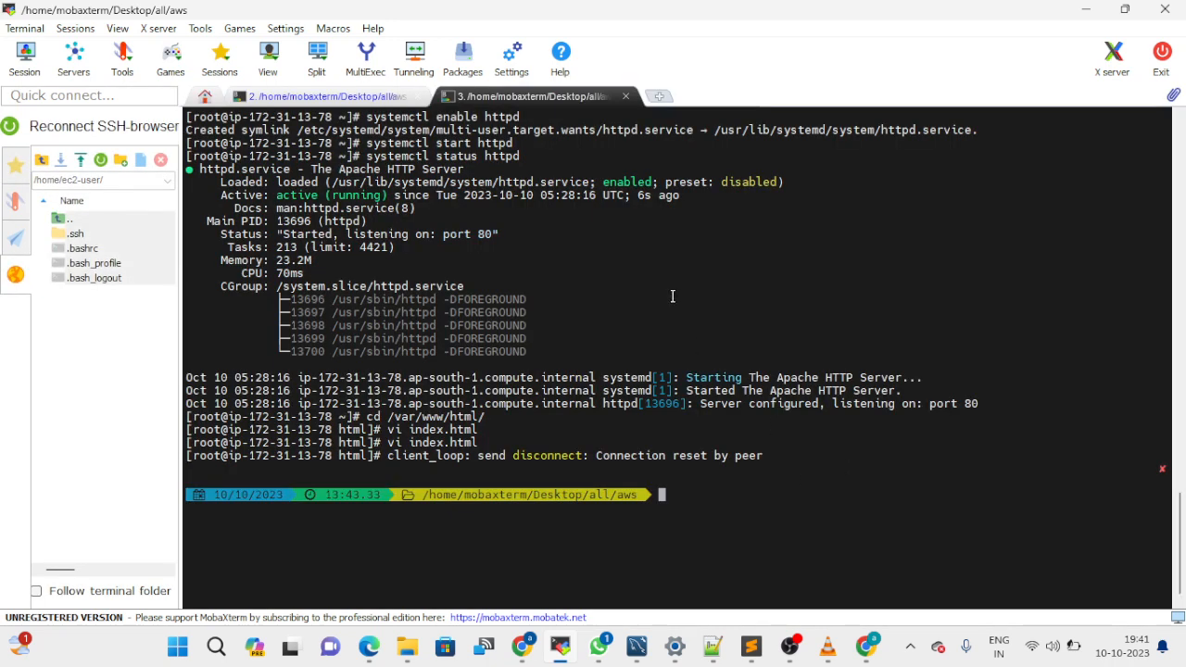
{"action": "left_click", "coordinate": [625, 97]}
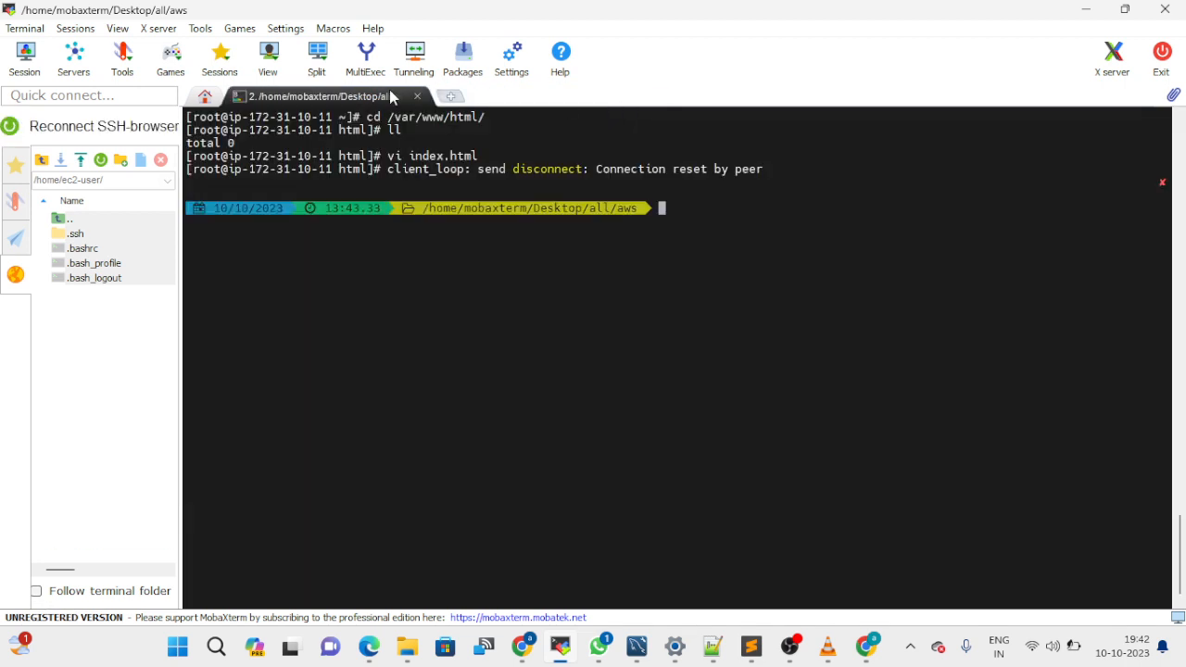
{"action": "left_click", "coordinate": [416, 96]}
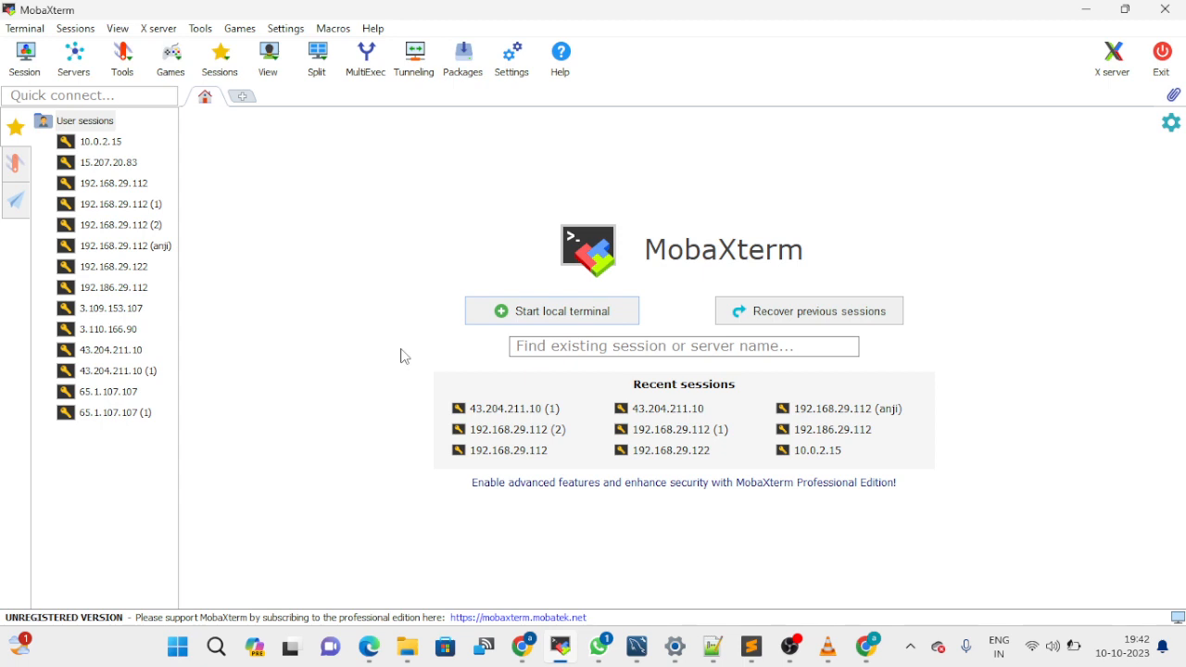
- Start a local terminal and change to the Desktop directory with cd Desktop
{"action": "left_click", "coordinate": [532, 318]}
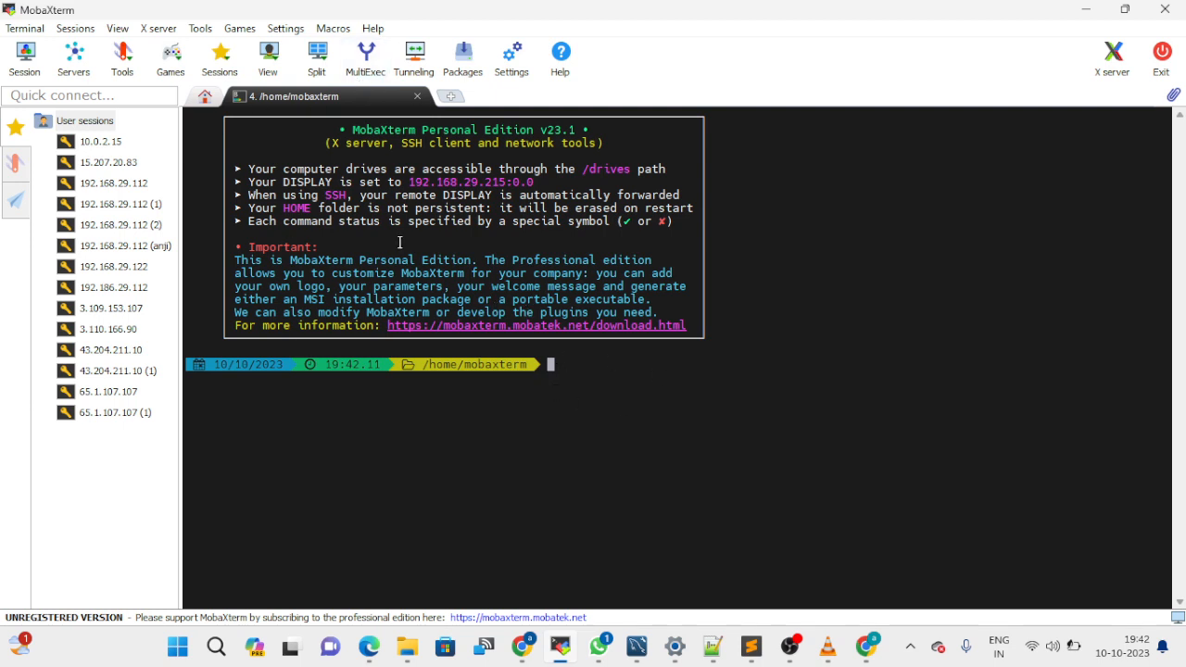
{"action": "left_click_drag", "start_coordinate": [406, 364], "coordinate": [600, 419]}
{"action": "type", "text": "cd"}
{"action": "type", "text": "de"}
{"action": "key", "text": "BackSpace"}
{"action": "key", "text": "Tab"}
{"action": "key", "text": "Return"}
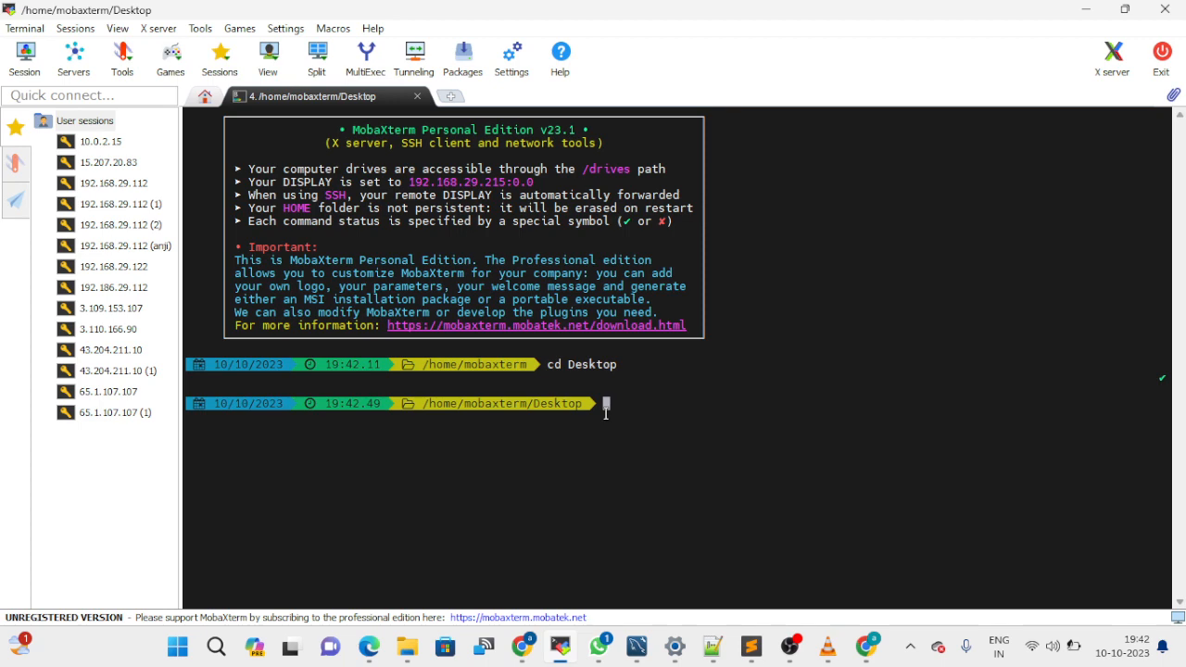
- Minimize the open windows and open the aws folder inside the desktop folder all to check the key file's location
{"action": "left_click", "coordinate": [1085, 11]}
{"action": "left_click", "coordinate": [1086, 13]}
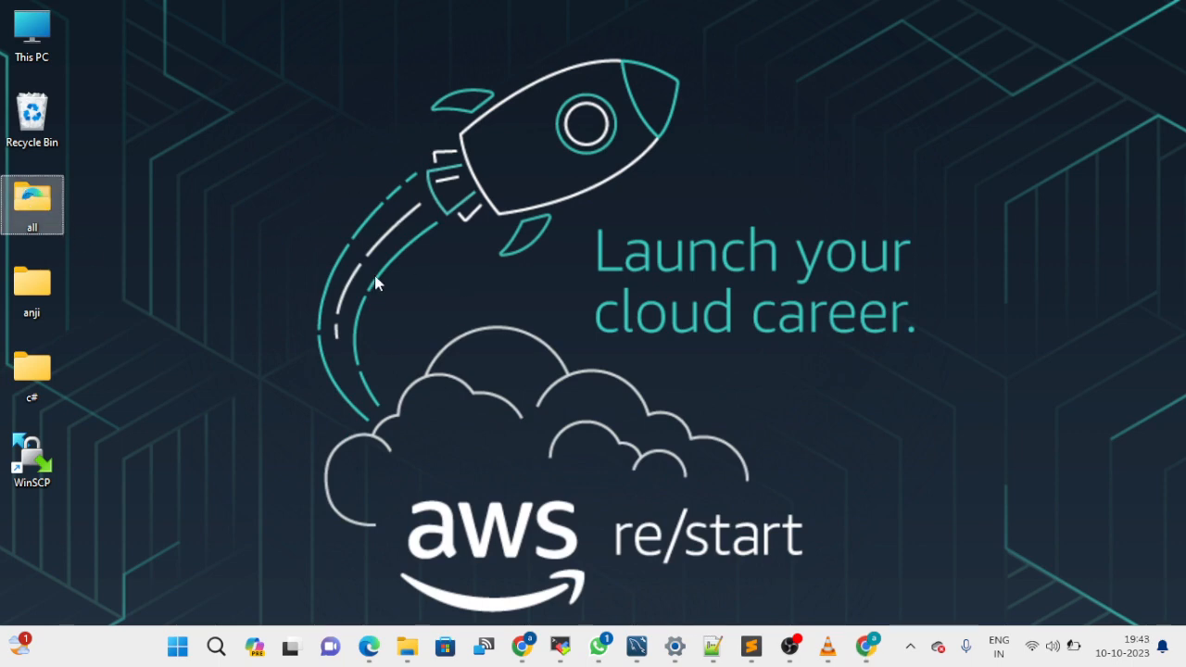
{"action": "double_click", "coordinate": [30, 212]}
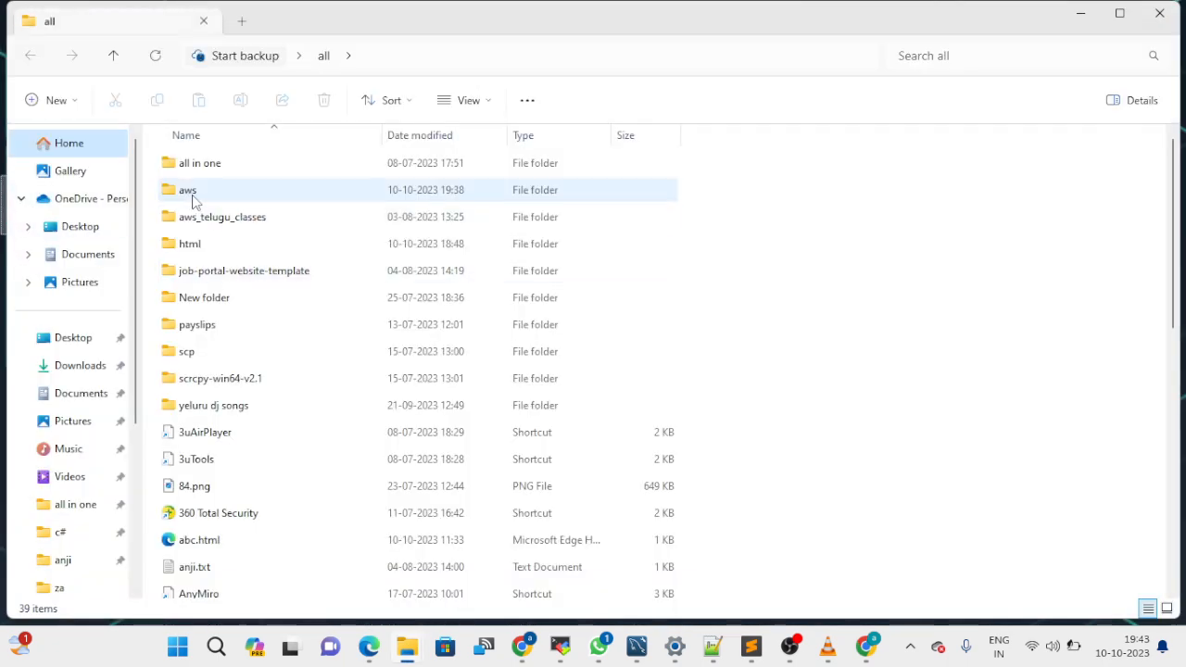
{"action": "left_click", "coordinate": [195, 193]}
{"action": "double_click", "coordinate": [195, 193]}
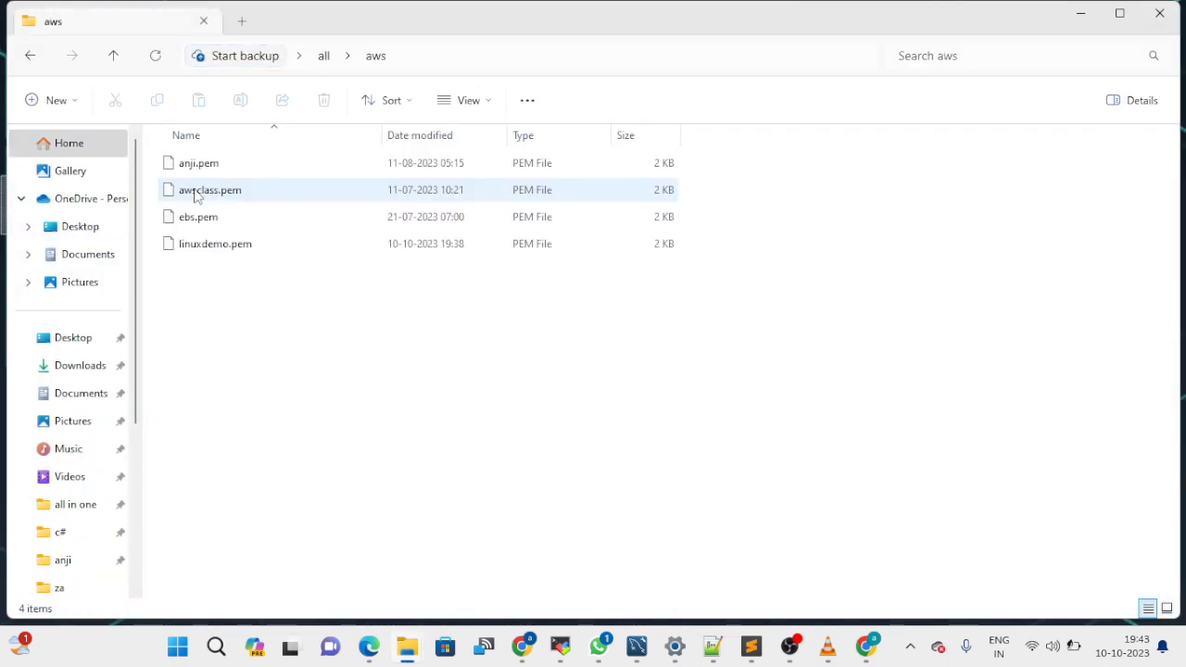